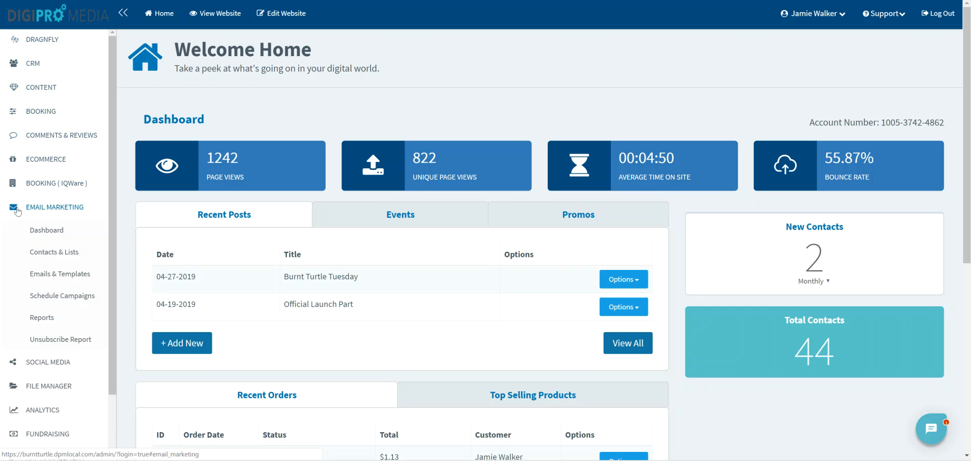
- Open the Emails & Templates list in the Email Marketing section
left_click(63, 212)
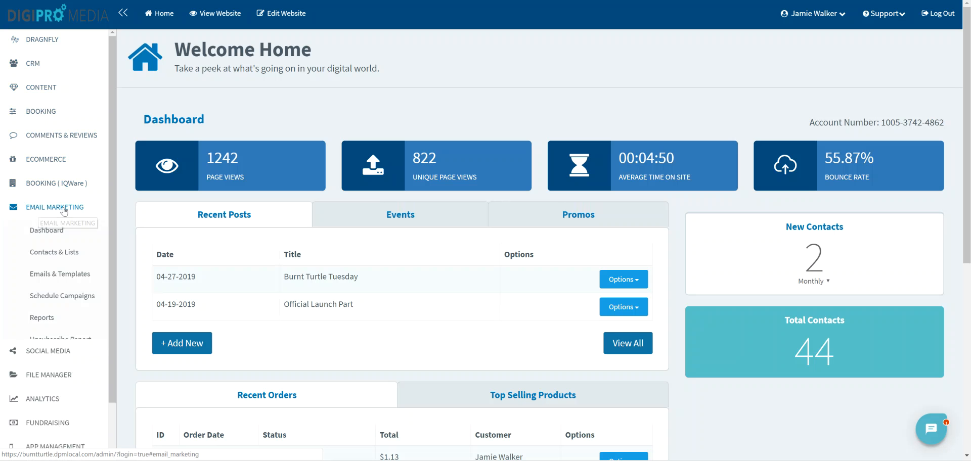
left_click(64, 211)
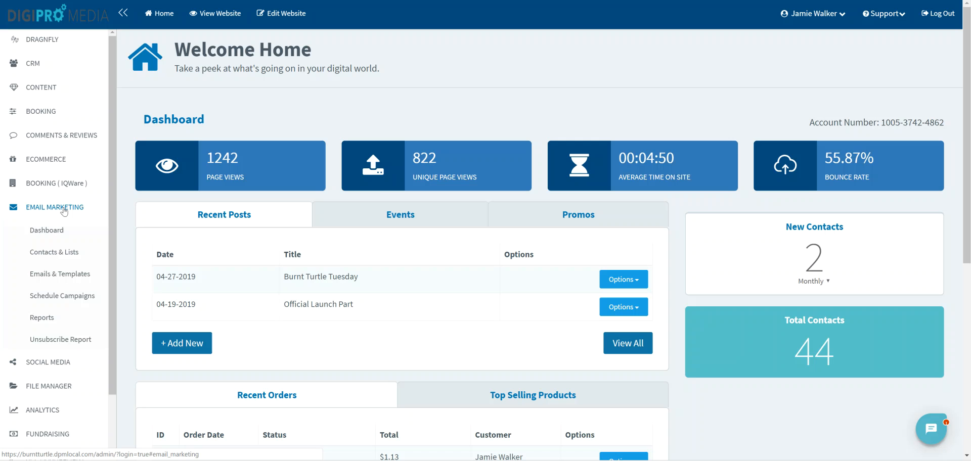
left_click(49, 276)
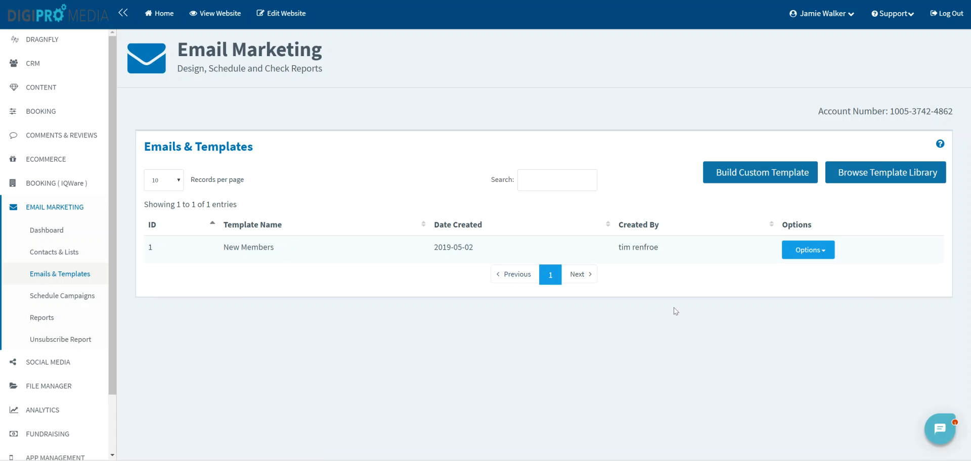
- Look through the starting points in the template library and return to the templates list
left_click(868, 178)
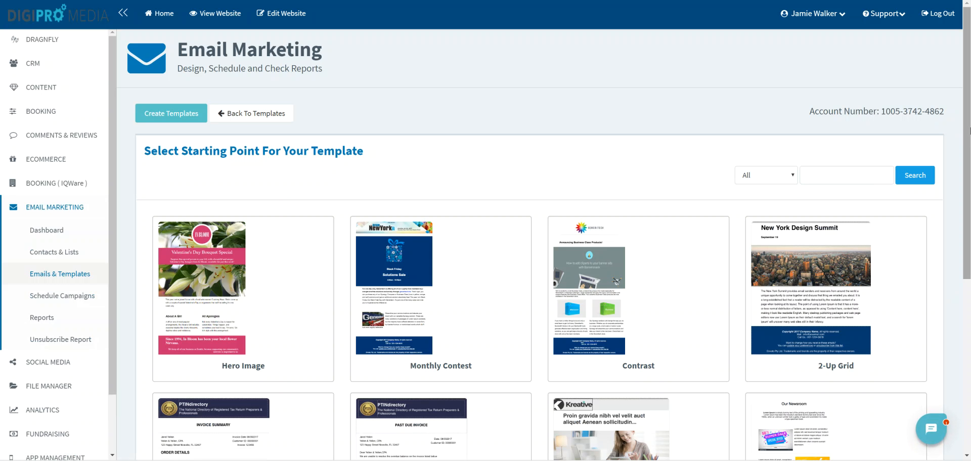
left_click_drag(970, 130, 934, 104)
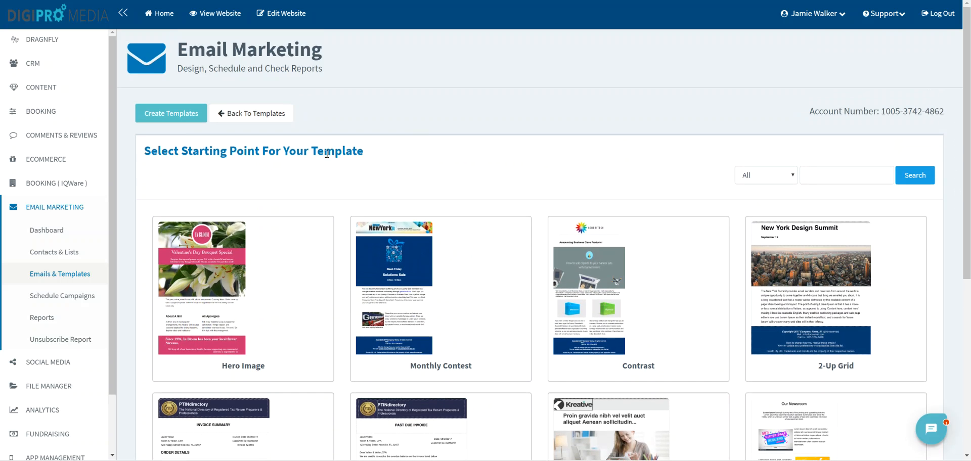
left_click(252, 117)
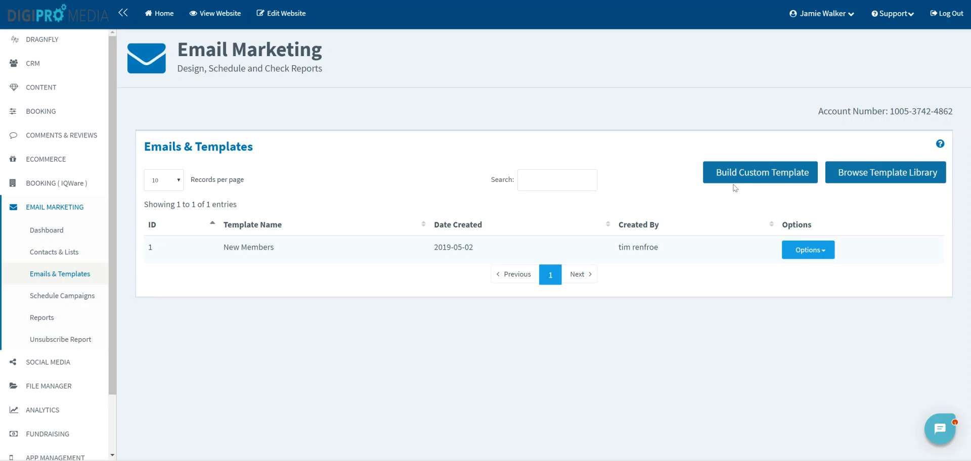
- Start building a custom email template and bring the builder canvas into view
left_click(747, 178)
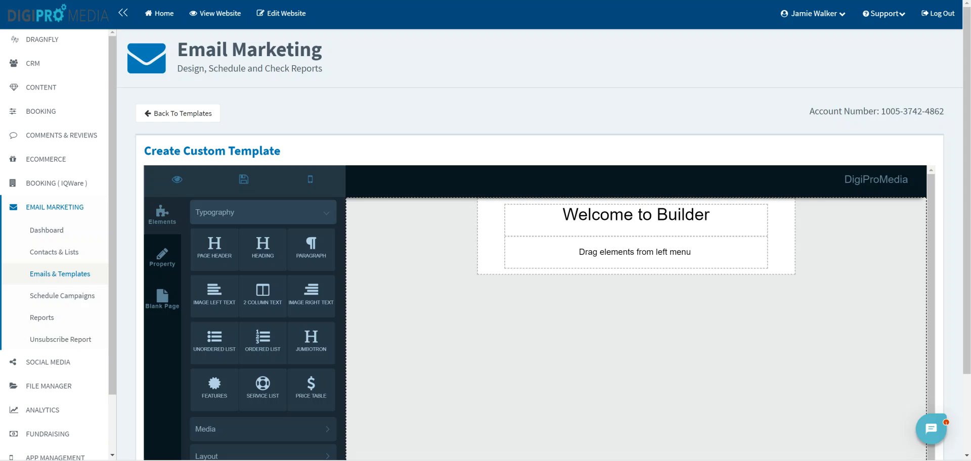
left_click(963, 1)
left_click(950, 91)
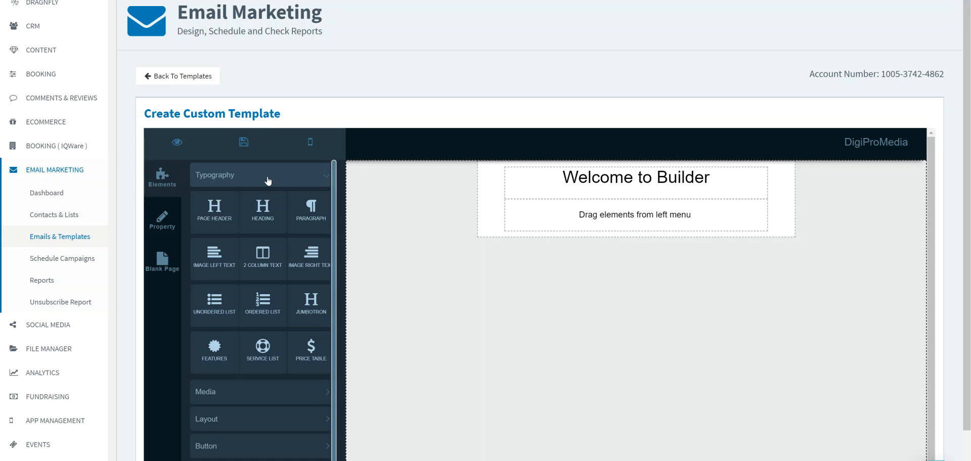
- Review the builder elements available under Media, Layout, Button, Social, Footer and Blog
left_click(277, 400)
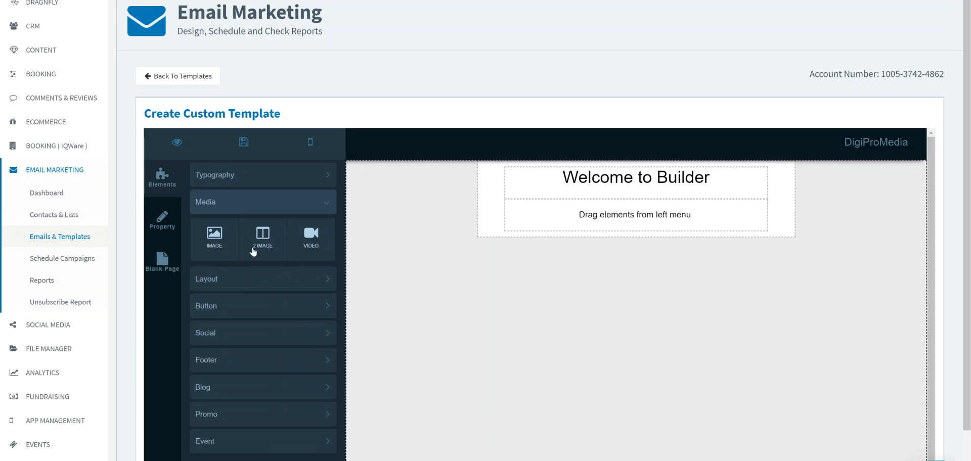
left_click(277, 278)
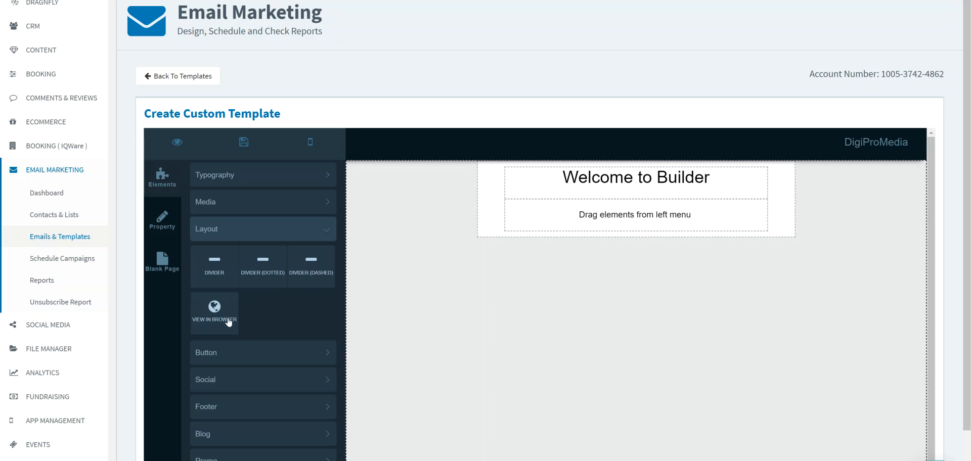
left_click(249, 354)
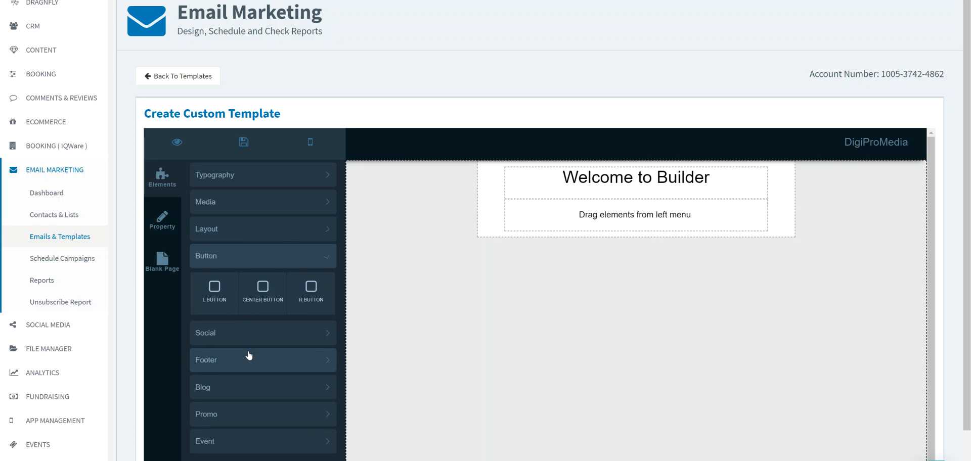
left_click(238, 337)
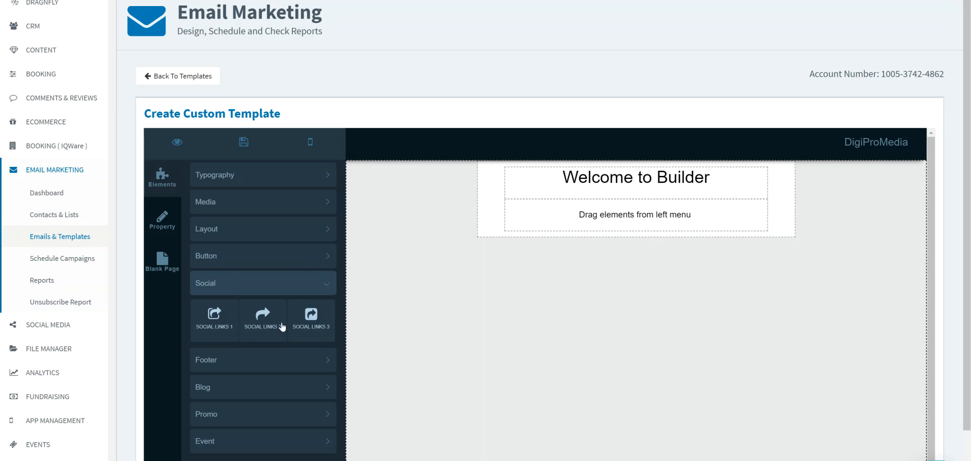
left_click(254, 366)
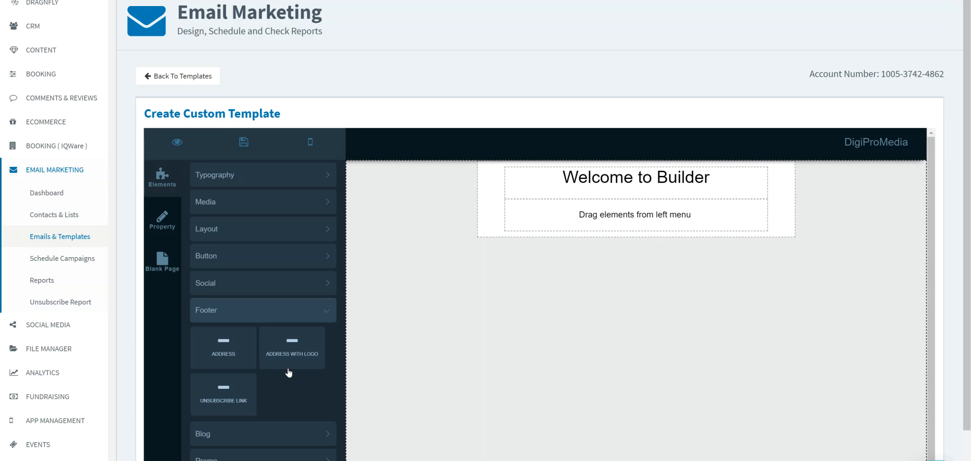
left_click(273, 436)
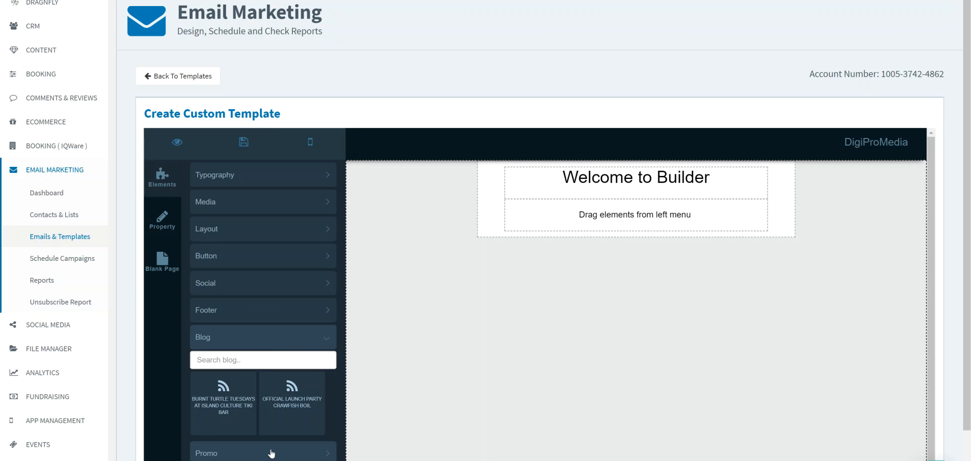
- Add a page header above the welcome block and change its title to "Burnt Turtle Newsletter"
left_click(287, 185)
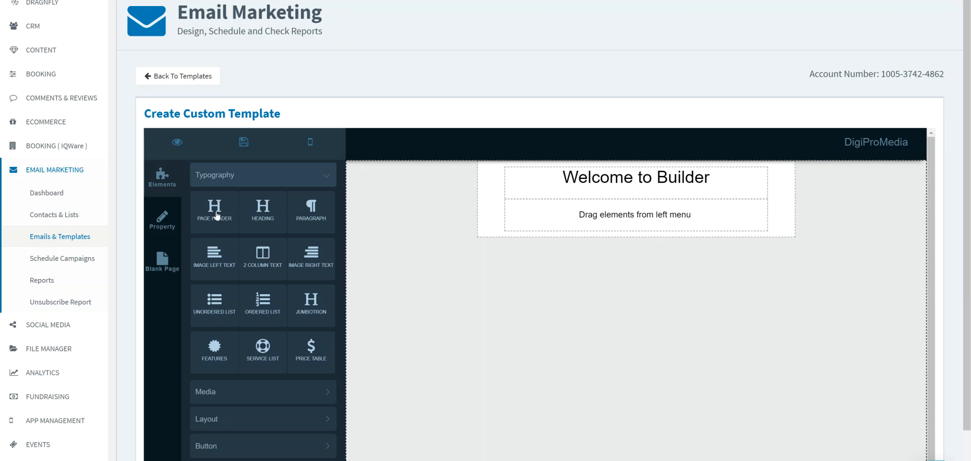
left_click_drag(216, 215, 540, 189)
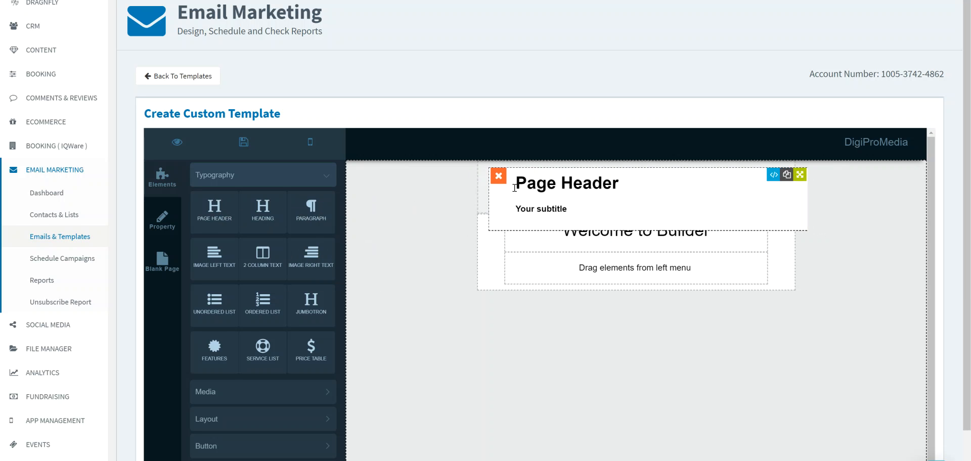
left_click(575, 184)
left_click_drag(608, 177, 503, 177)
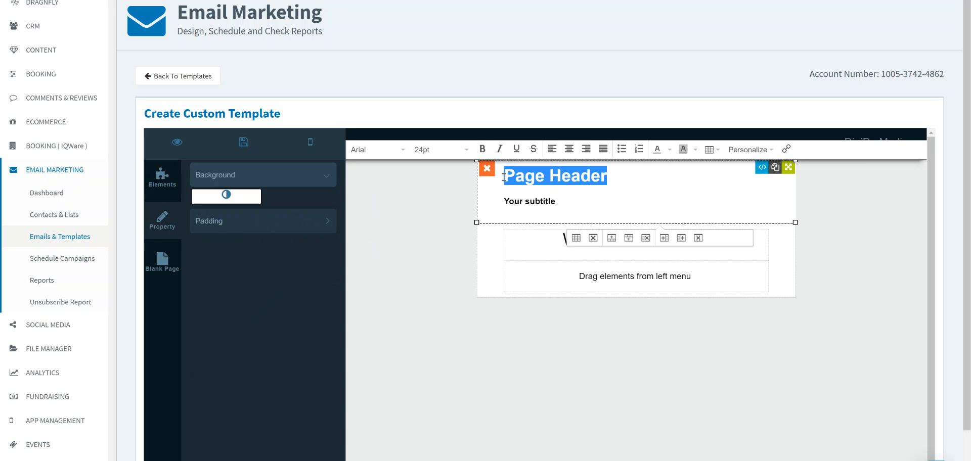
type("Bu")
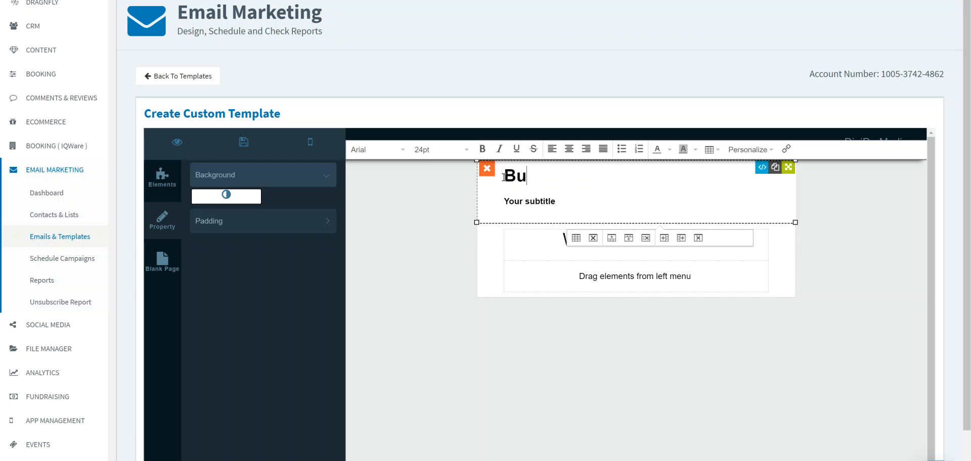
type("rnt Tur")
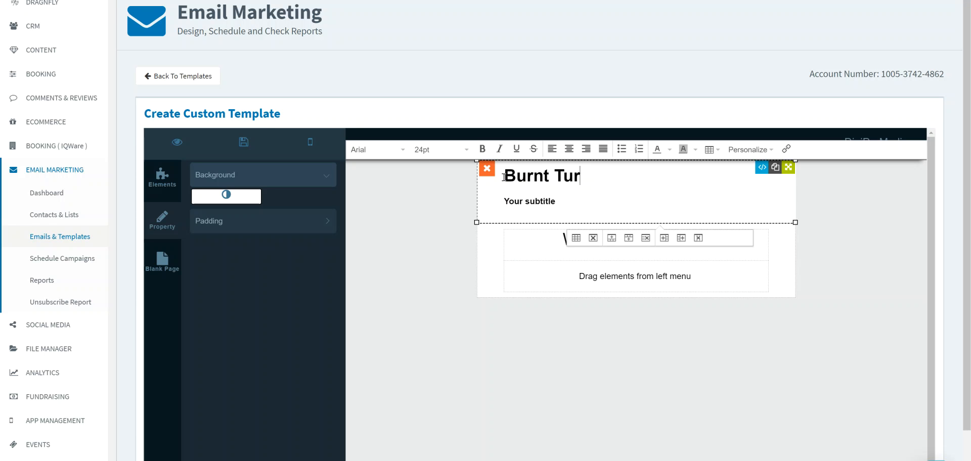
type("tle Newslt")
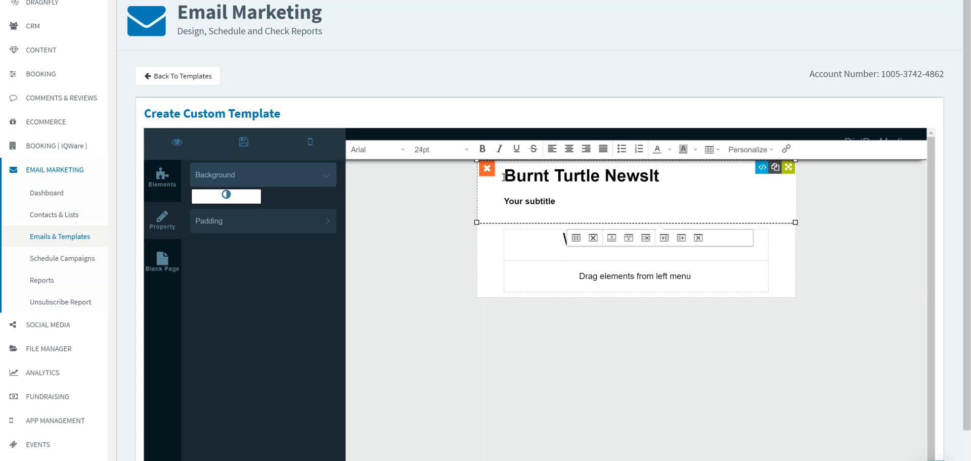
key("BackSpace")
type("etter")
- Replace the page header's subtitle with "May 2019"
left_click_drag(572, 203, 503, 201)
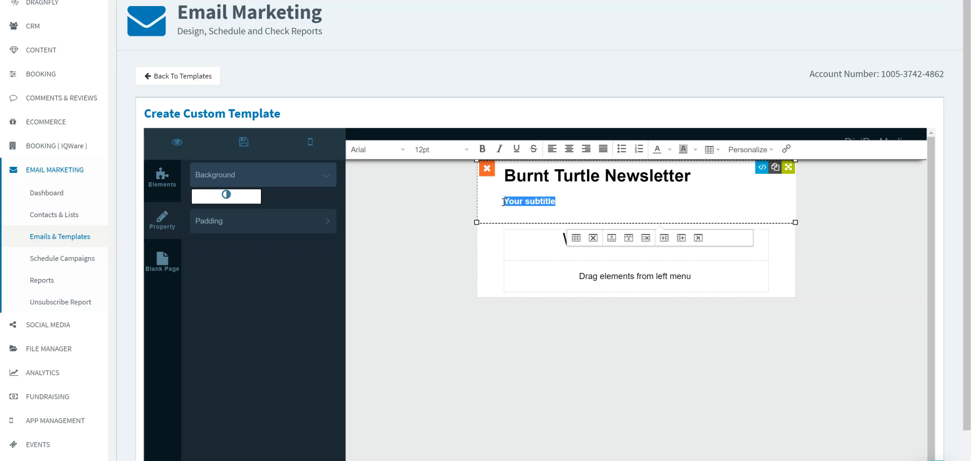
type("M")
key("BackSpace")
type("May 2019")
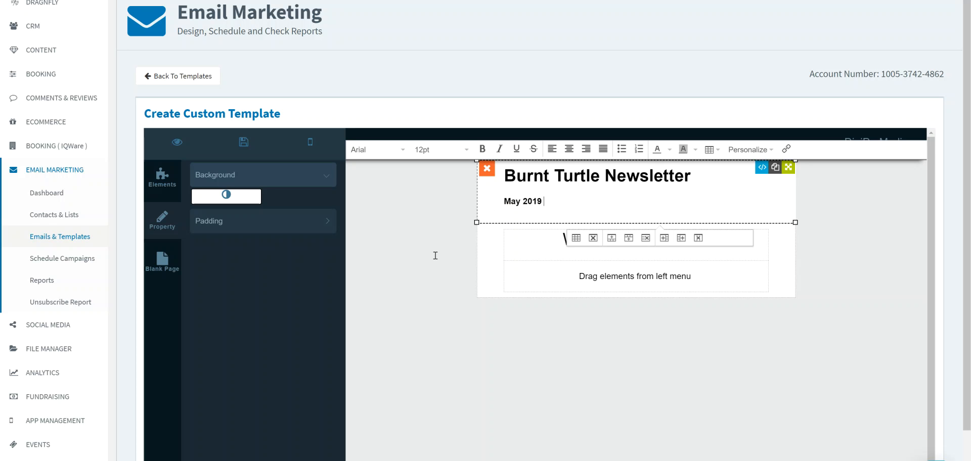
left_click(414, 269)
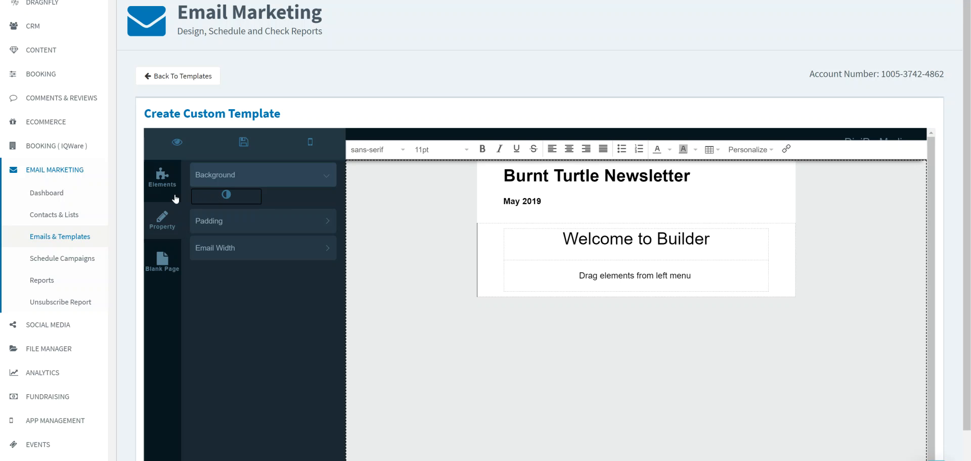
- Add a second page header below the newsletter header and change its title to "Bur"
left_click(165, 187)
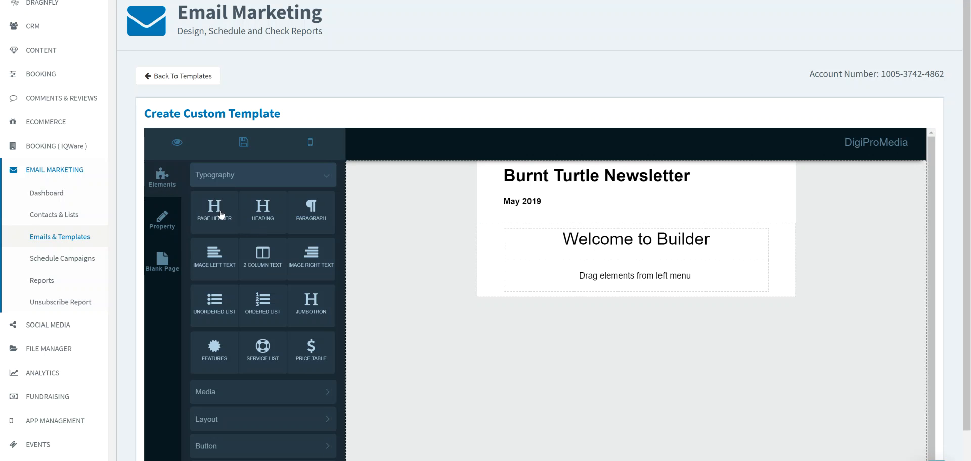
left_click_drag(219, 215, 506, 234)
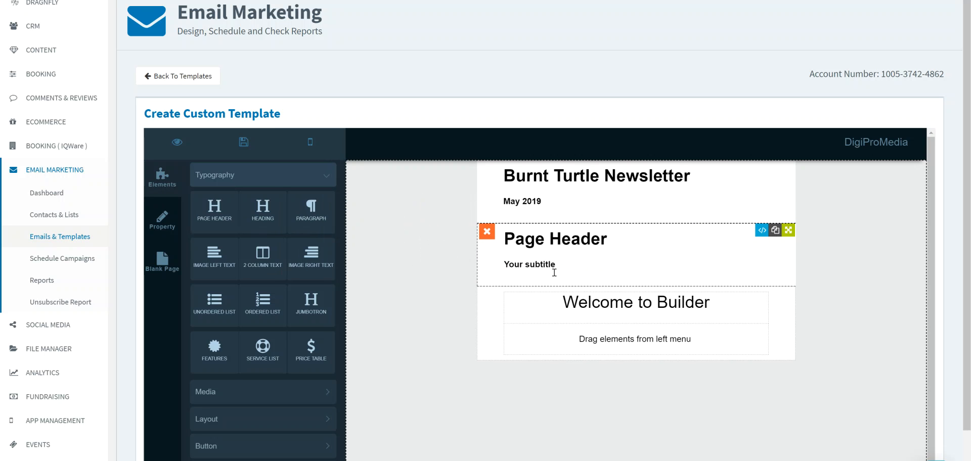
left_click(557, 243)
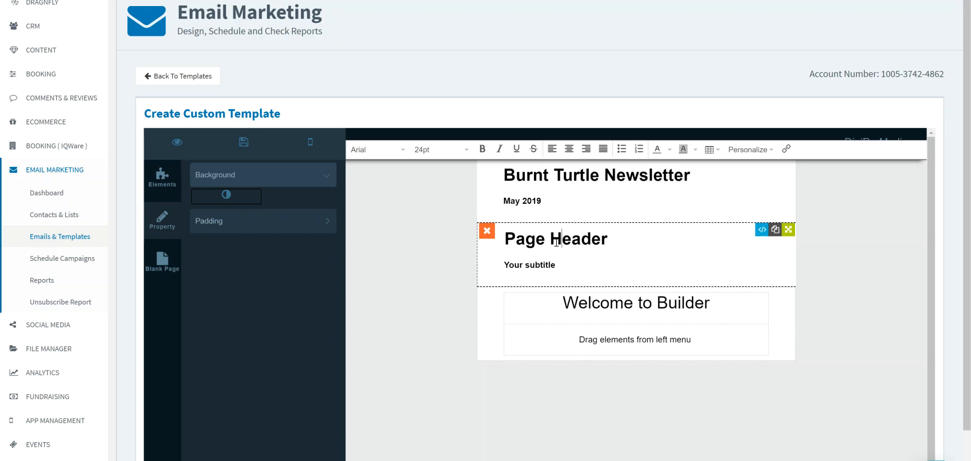
left_click(614, 239)
key("BackSpace")
key("BackSpace")
key("BackSpace")
key("BackSpace")
key("BackSpace")
key("BackSpace")
key("BackSpace")
key("BackSpace")
key("BackSpace")
key("BackSpace")
key("BackSpace")
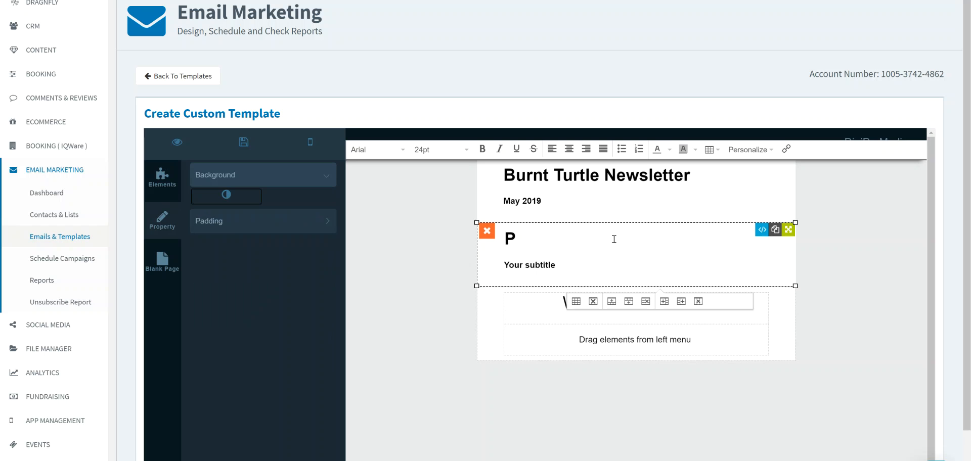
type("Bur")
- Inspect the HTML source of the second page header and close it without saving
left_click(761, 231)
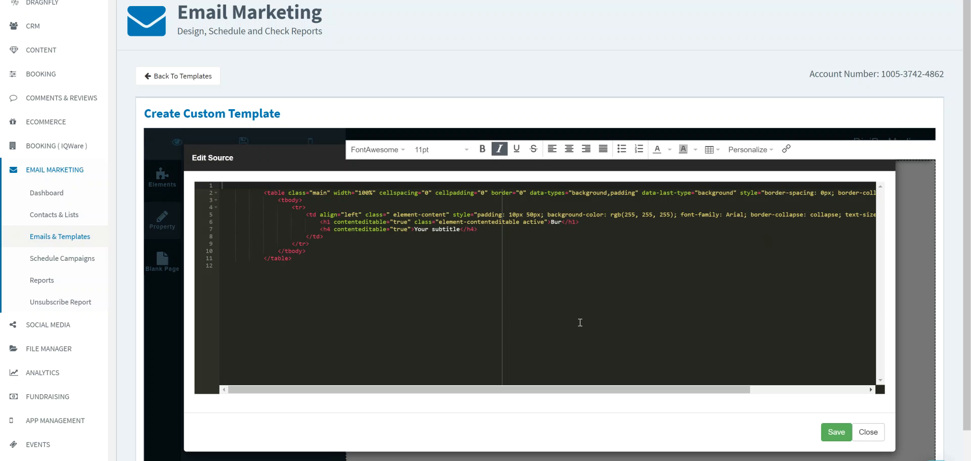
left_click(868, 433)
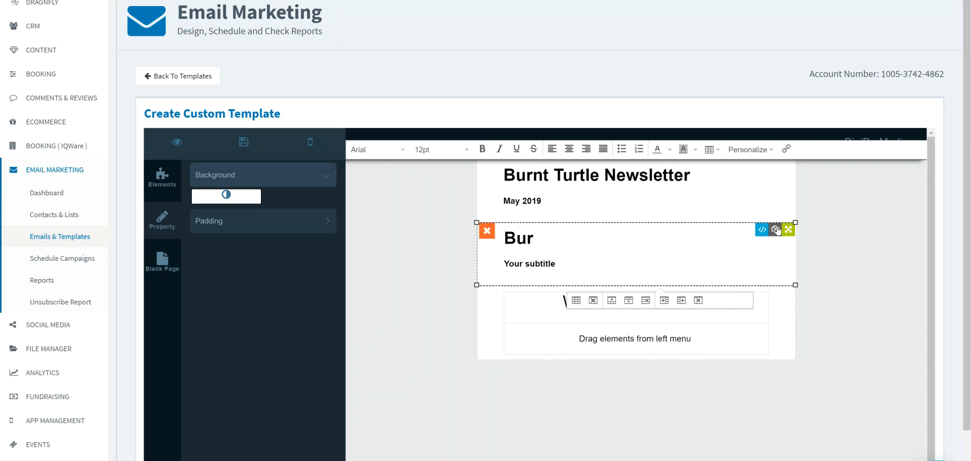
- Duplicate the "Bur" header block and move the lower copy above the other one
left_click(775, 230)
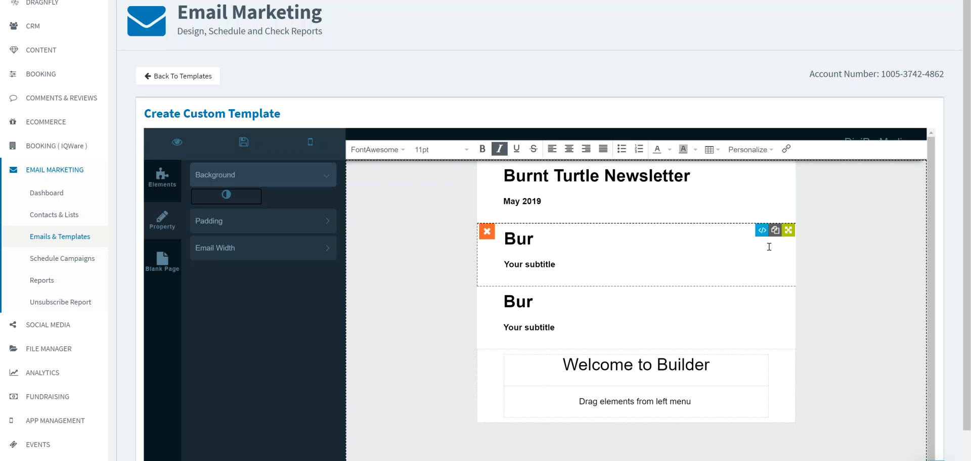
left_click(751, 308)
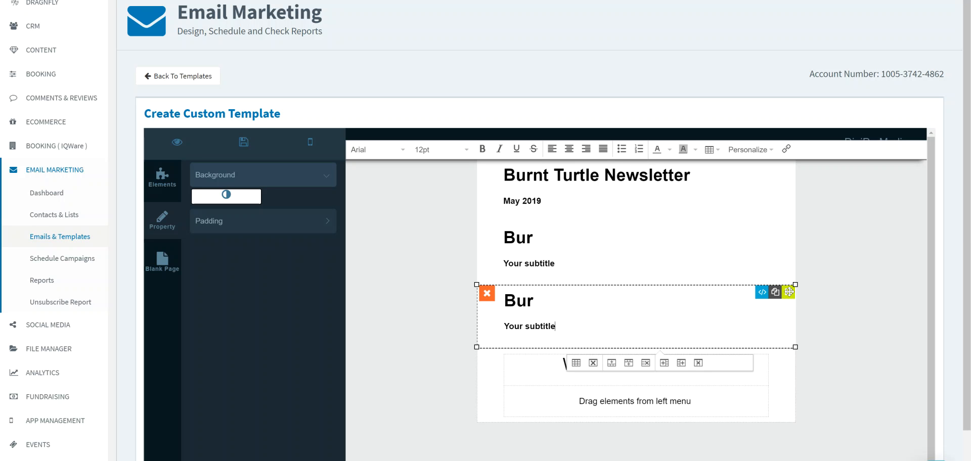
left_click_drag(789, 292, 912, 215)
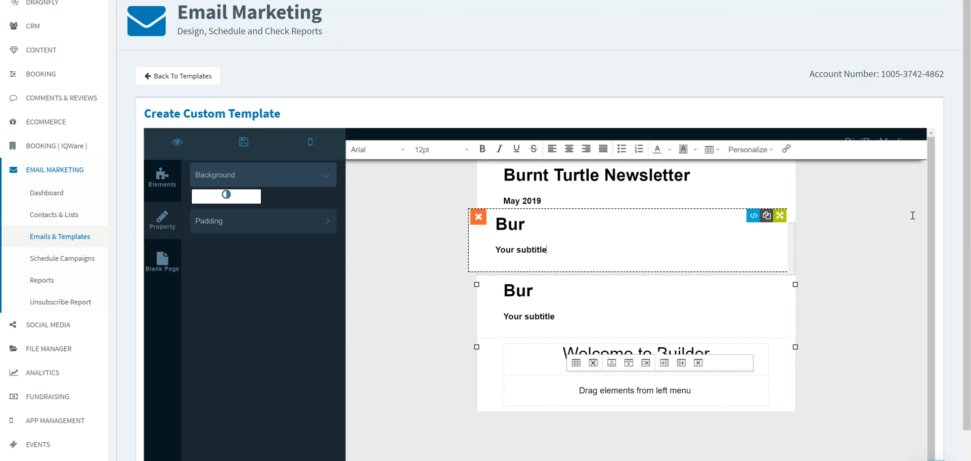
- Delete both "Bur" header blocks from the template
left_click(531, 243)
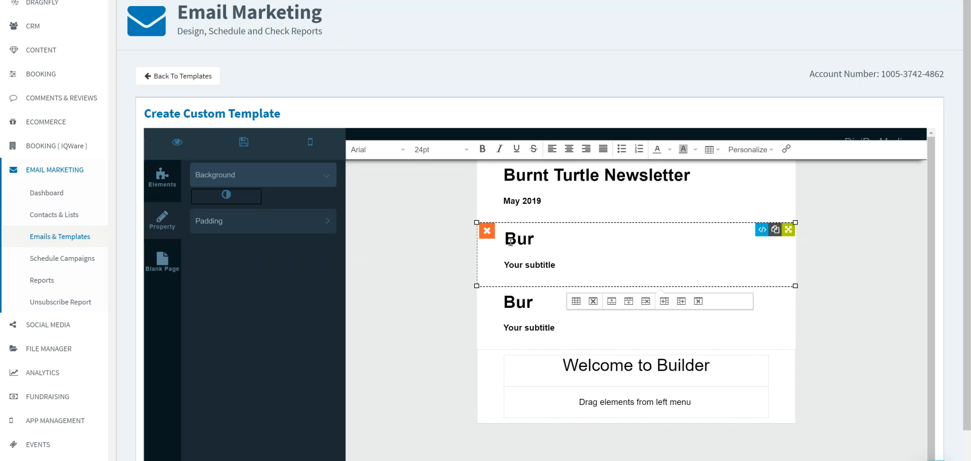
left_click(487, 232)
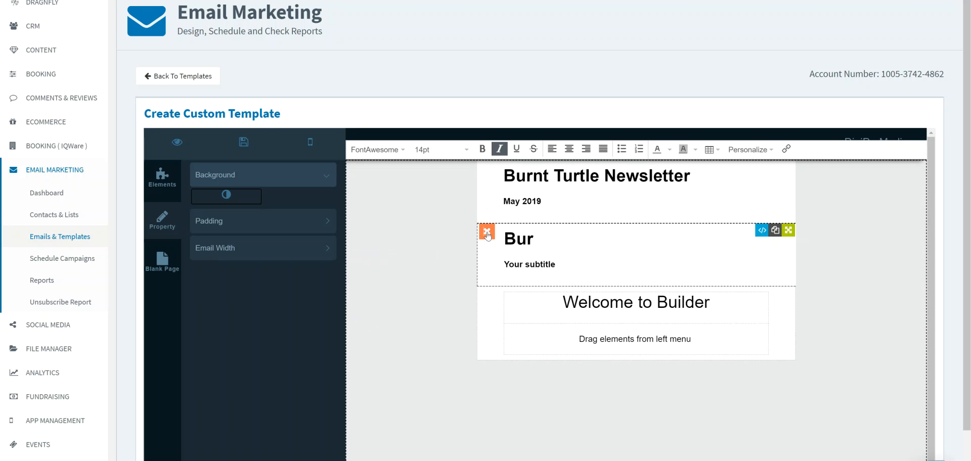
left_click(487, 233)
- Set the background colour of the newsletter header block to black (000000)
left_click(634, 194)
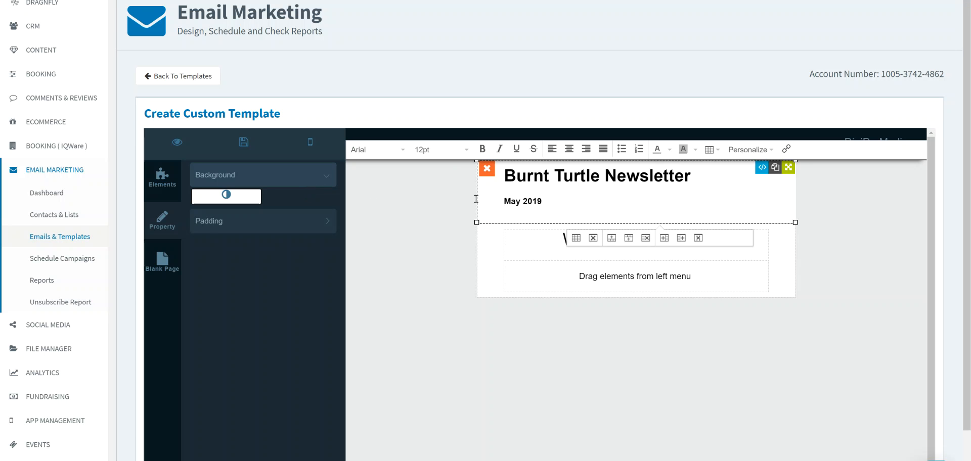
left_click(532, 213)
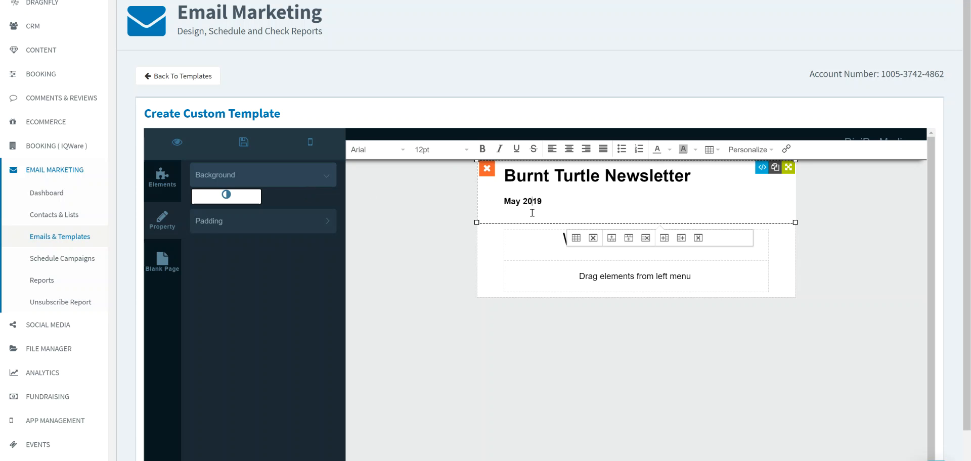
left_click(326, 188)
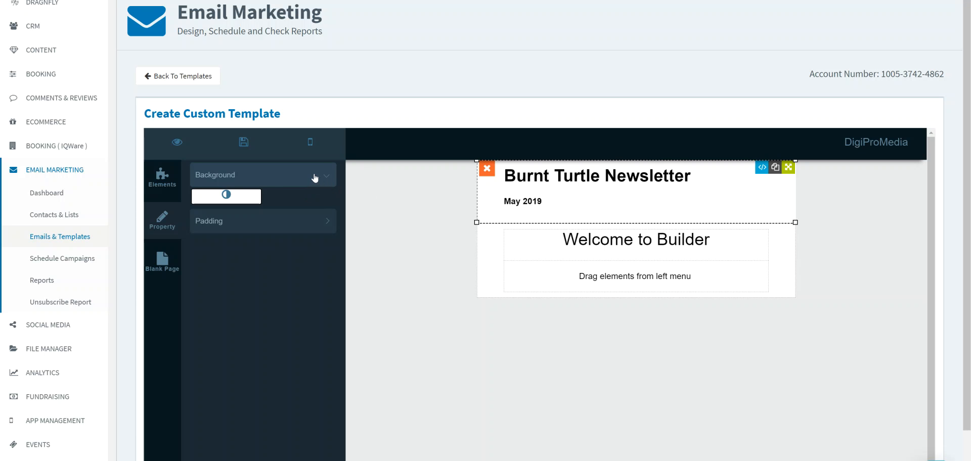
left_click(252, 198)
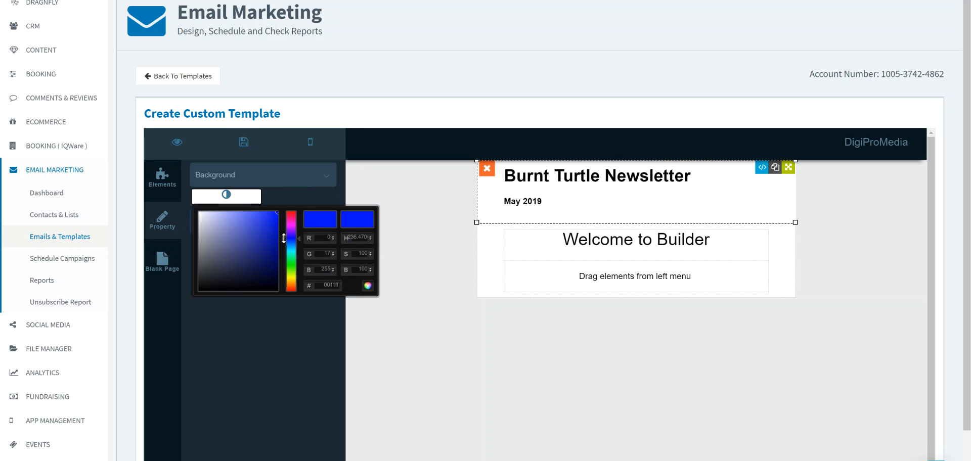
left_click(276, 213)
left_click_drag(274, 225, 197, 291)
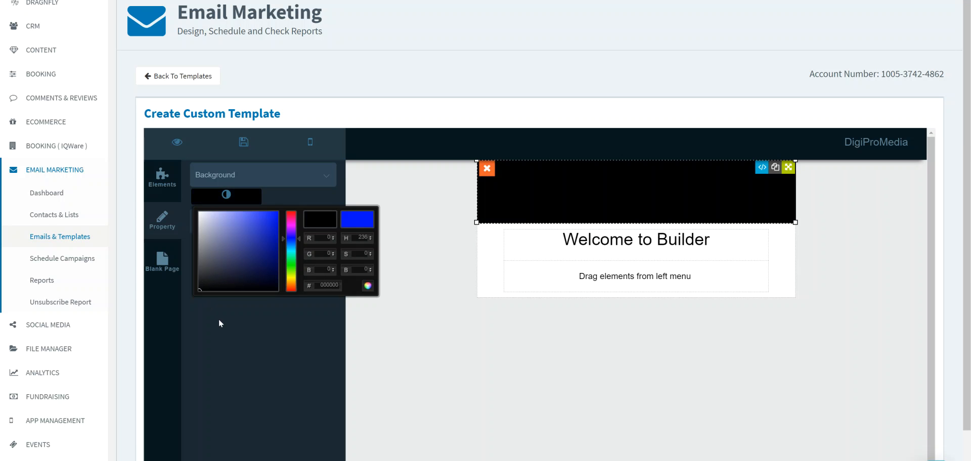
left_click(229, 346)
- Change the text colour of the header's "Burnt Turtle Newsletter" title and "May 2019" subtitle to white
left_click(561, 194)
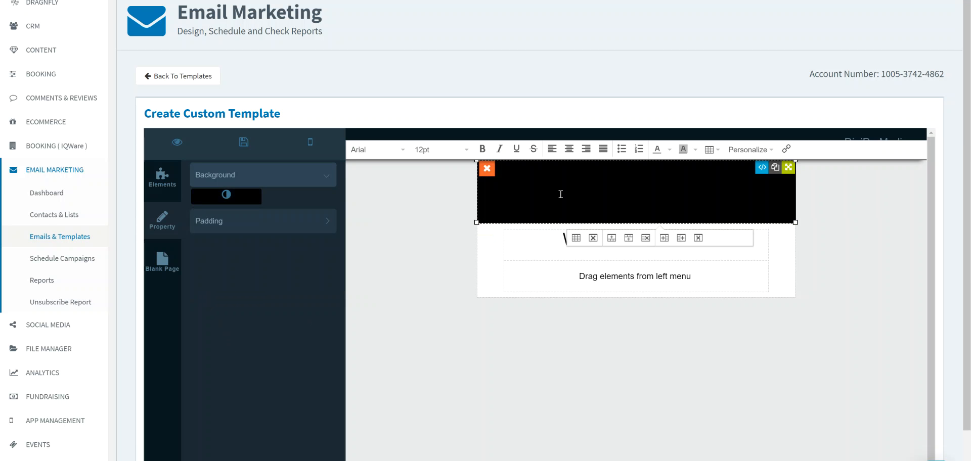
left_click(655, 175)
type("Burnt Turtle Newsletter")
left_click_drag(697, 178, 506, 172)
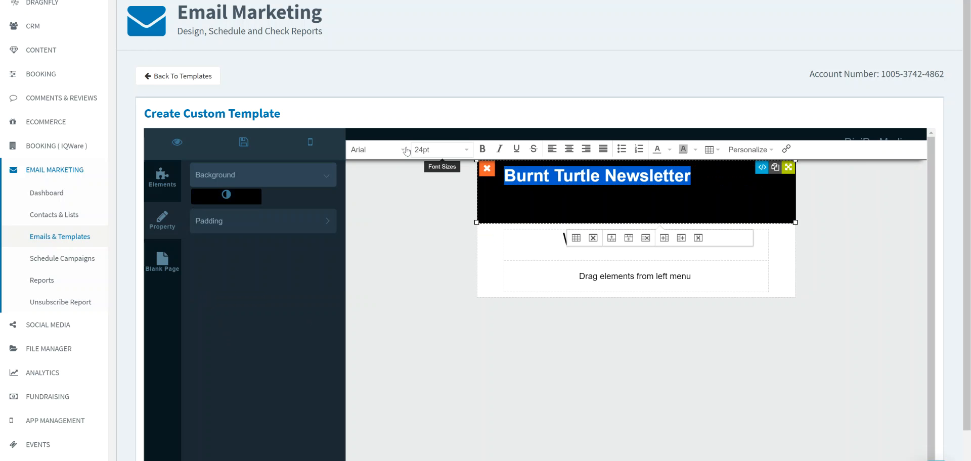
left_click(669, 150)
left_click(697, 202)
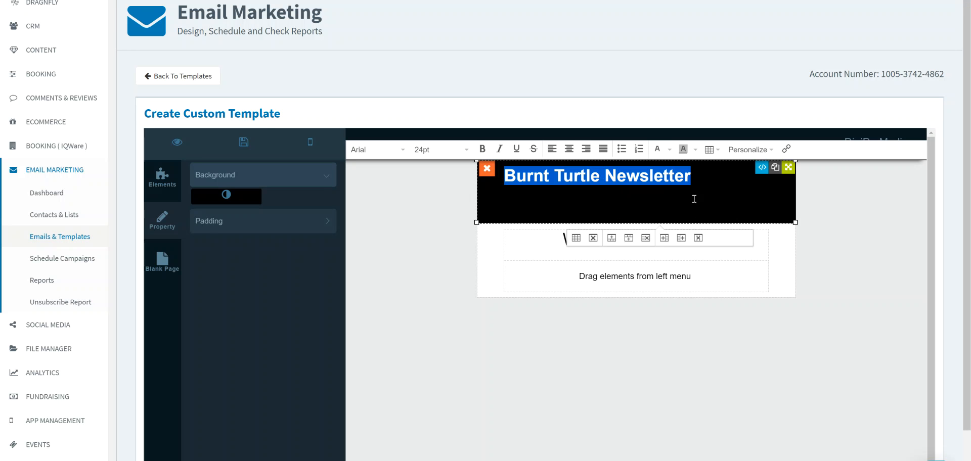
left_click(696, 197)
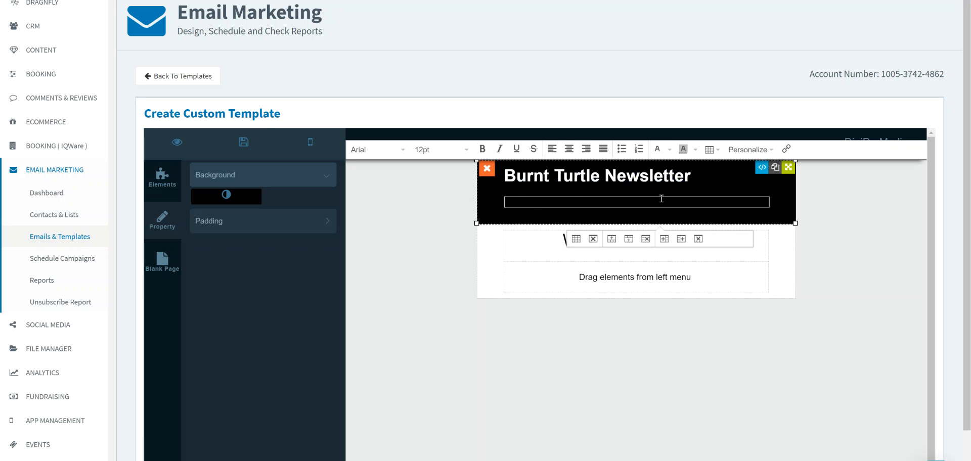
left_click_drag(664, 201, 504, 206)
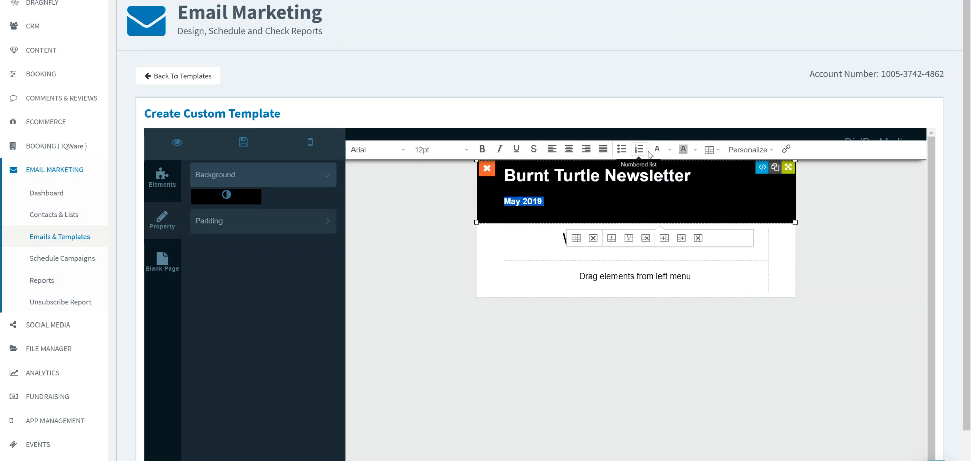
left_click(587, 357)
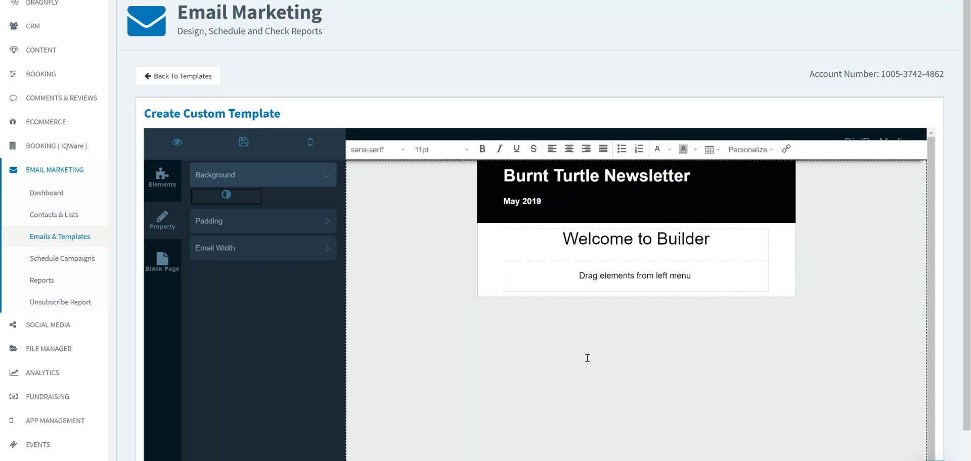
- Add a single image block to the template and move it above the newsletter header
left_click(165, 188)
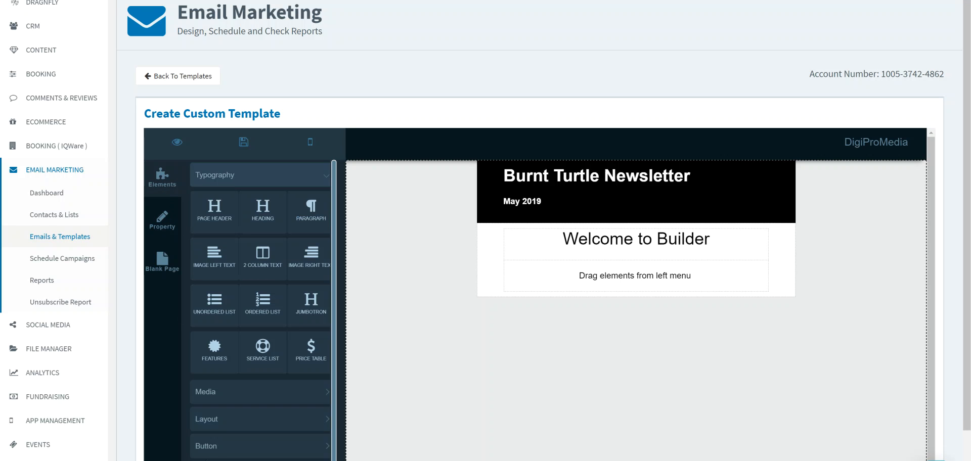
left_click(245, 395)
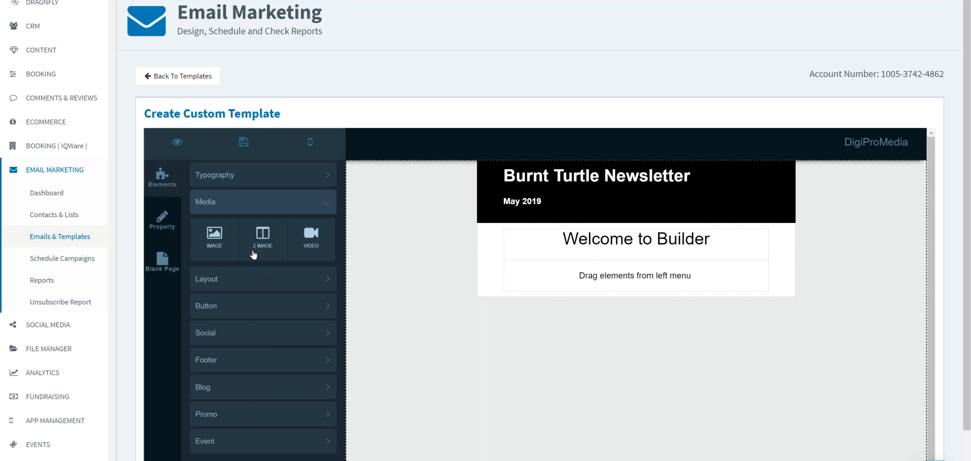
left_click_drag(214, 241, 501, 238)
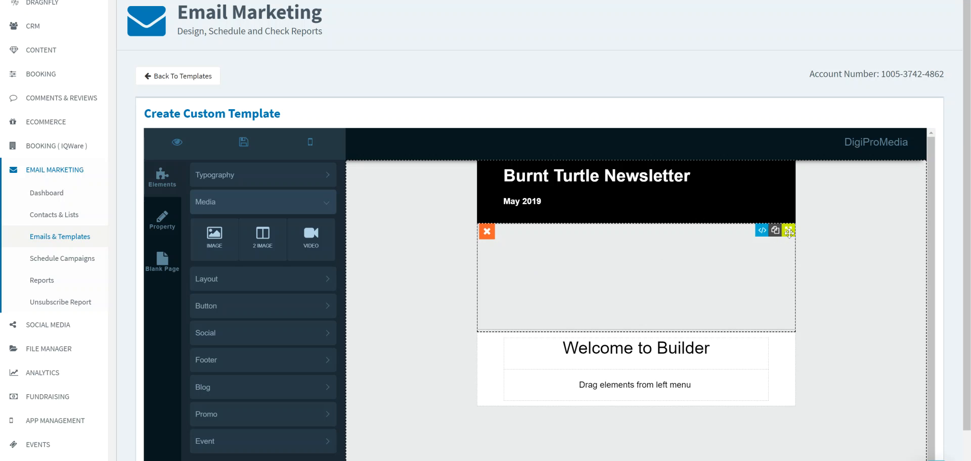
left_click_drag(789, 231, 883, 168)
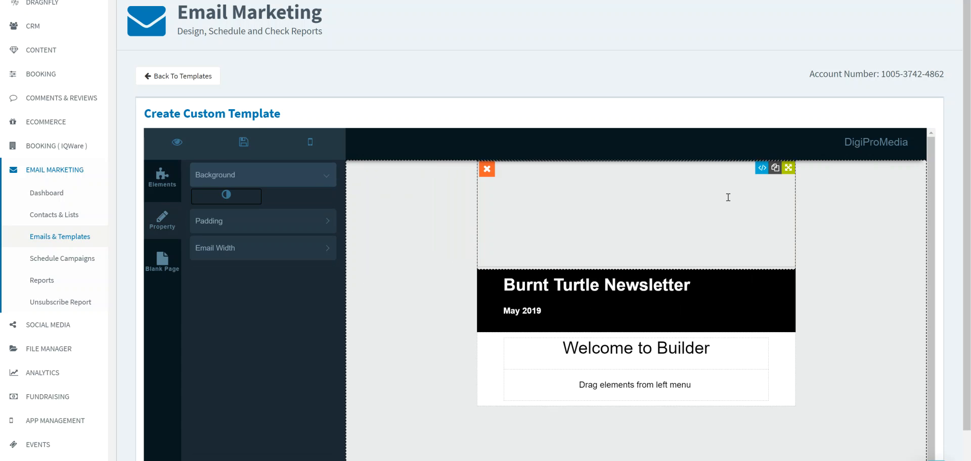
- Replace the placeholder in the image block with the teal horizontal-logo picture from the logo folder
left_click(728, 197)
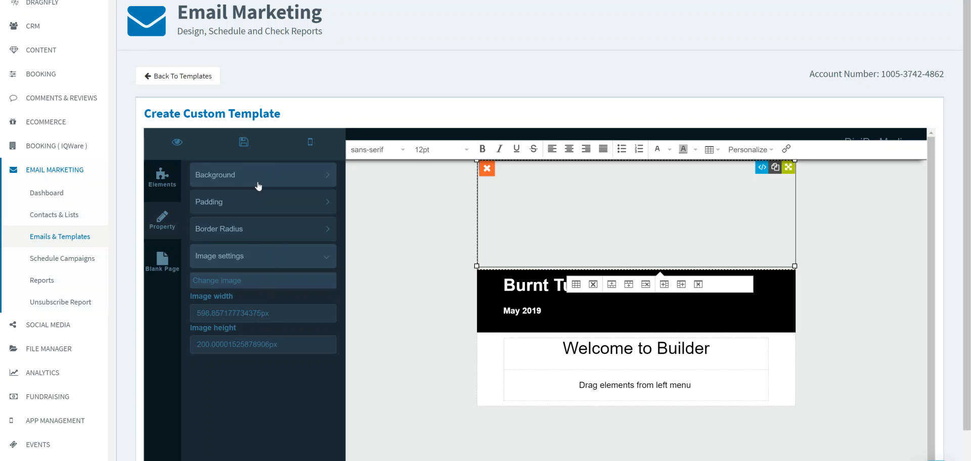
left_click(295, 181)
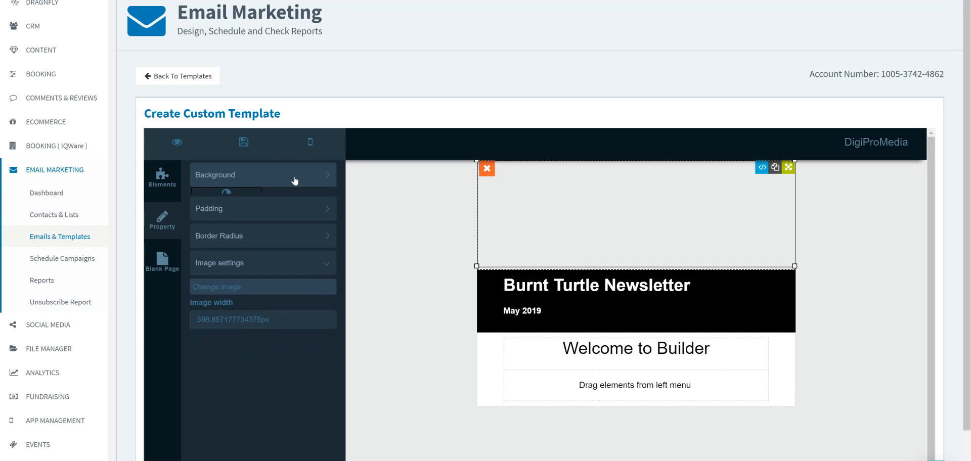
left_click(270, 222)
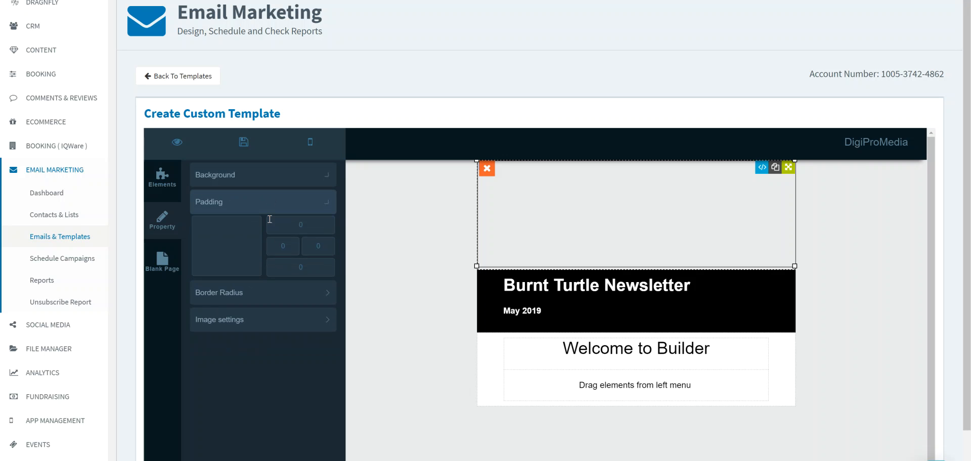
left_click(254, 293)
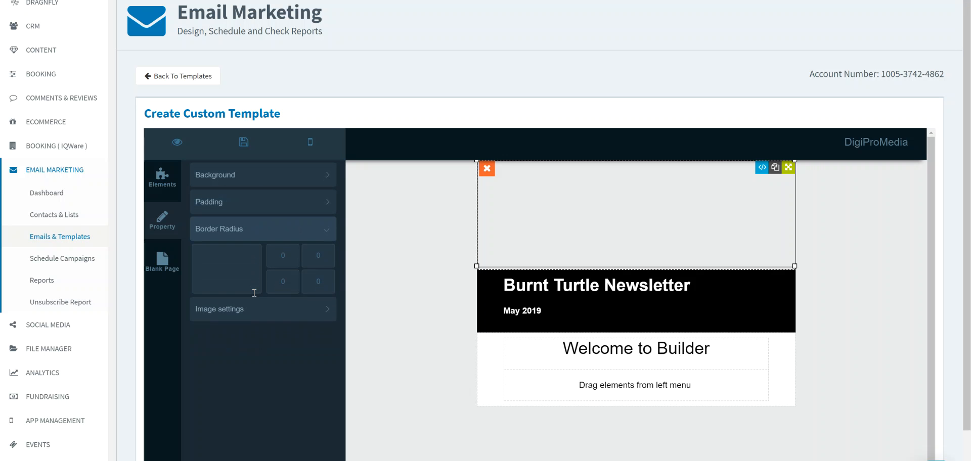
left_click(255, 309)
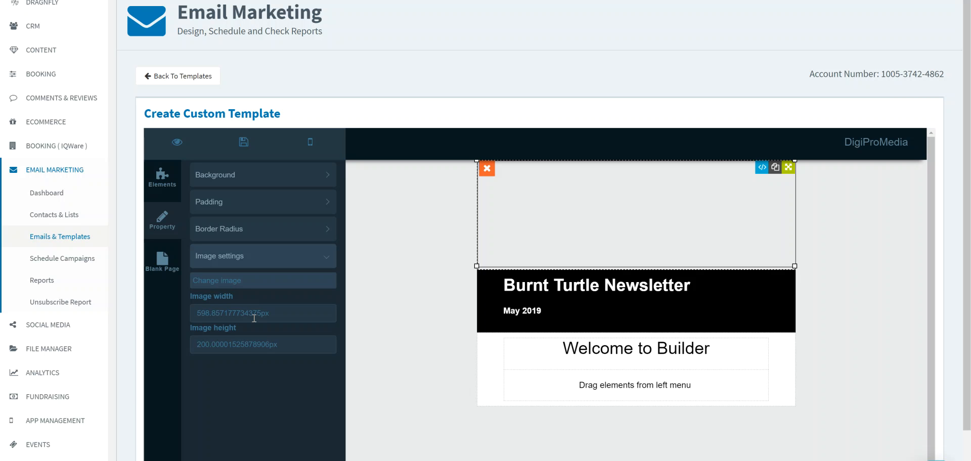
left_click(241, 285)
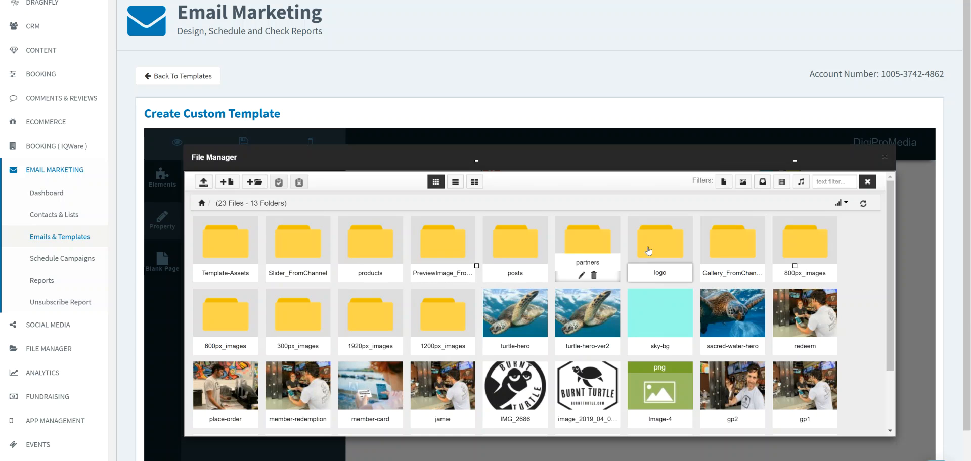
left_click_drag(893, 250, 882, 334)
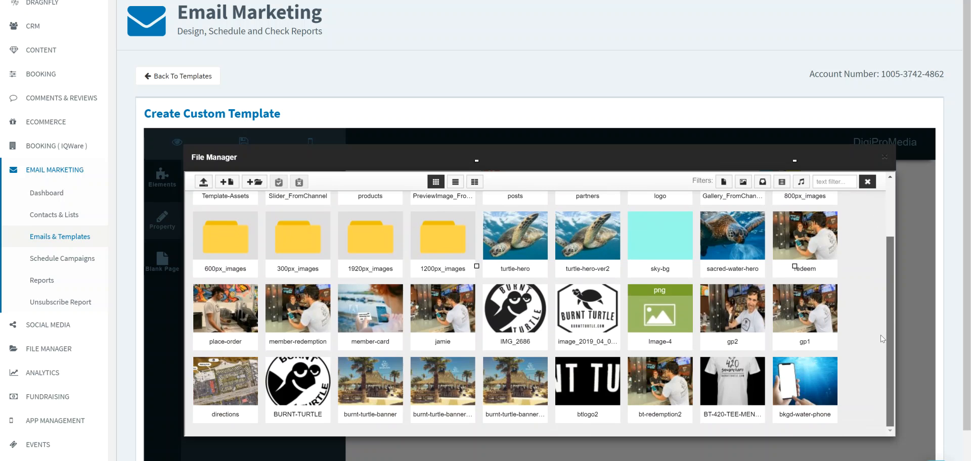
scroll(881, 335, "up", 3)
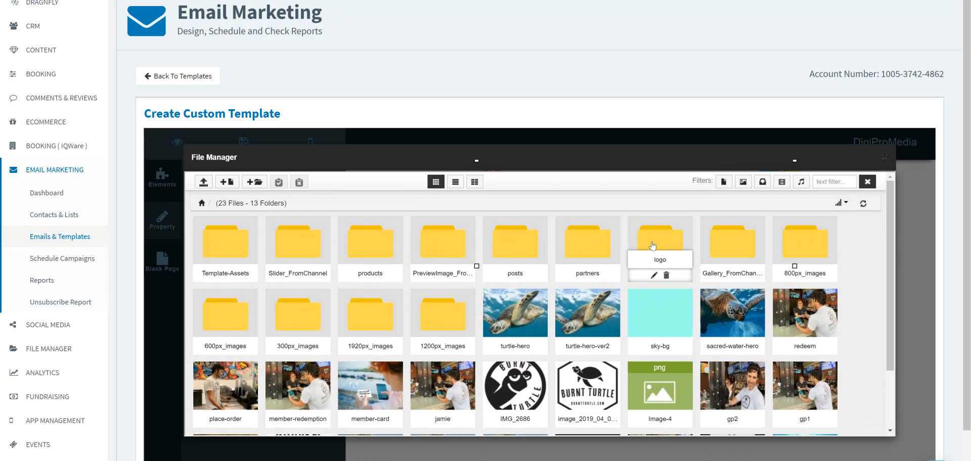
left_click(653, 245)
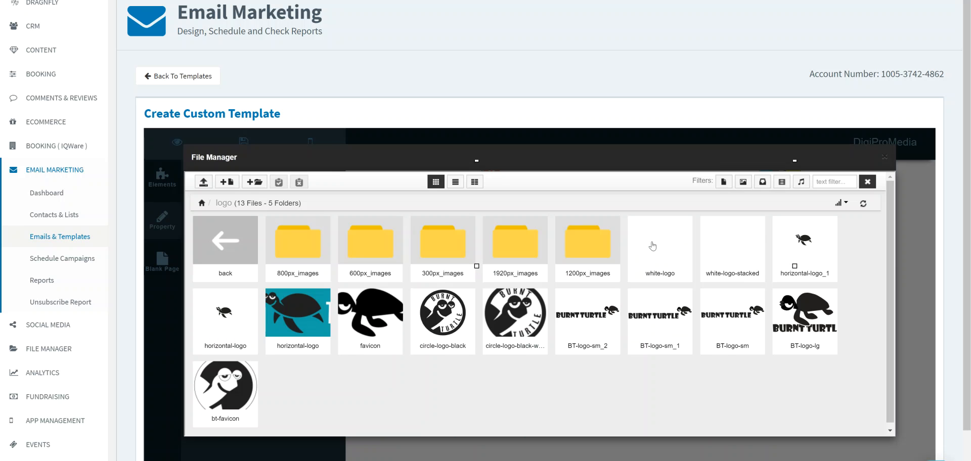
mouse_move(300, 304)
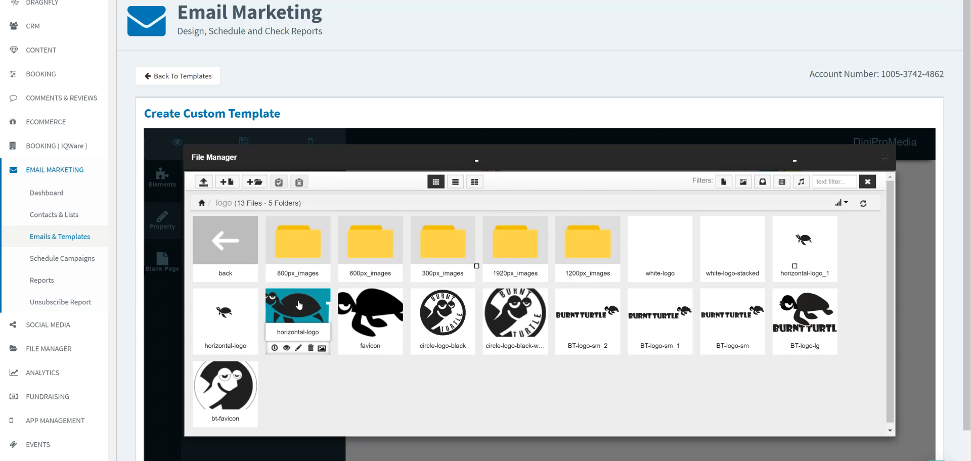
left_click(299, 304)
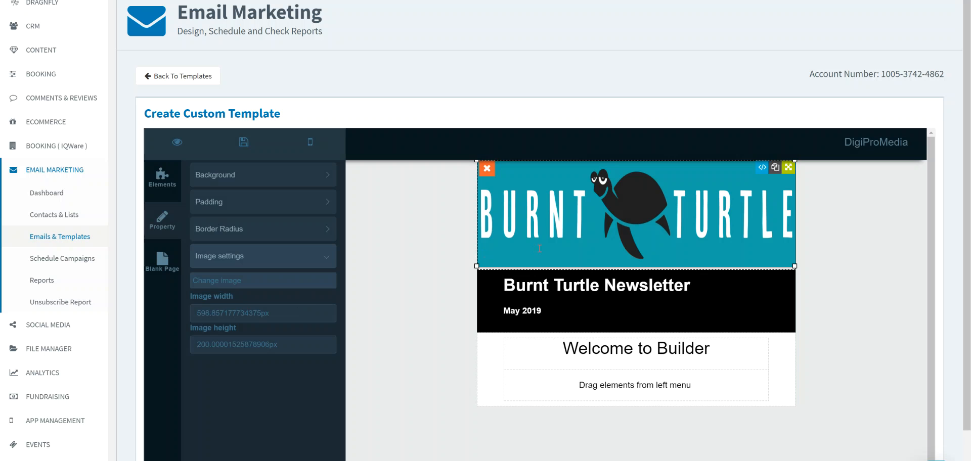
- Reduce the logo image's height to about 170 px, trying 175 px first
left_click(210, 344)
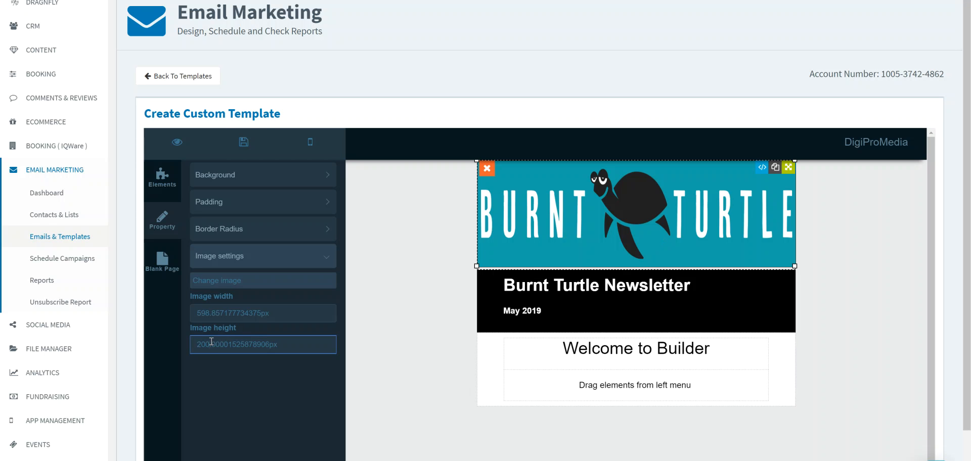
left_click_drag(211, 343, 197, 343)
type("175")
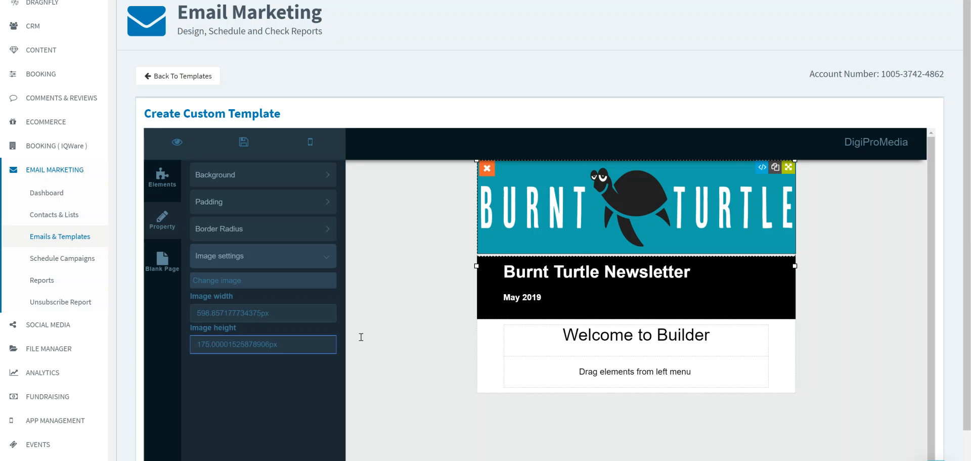
key("BackSpace")
type("0")
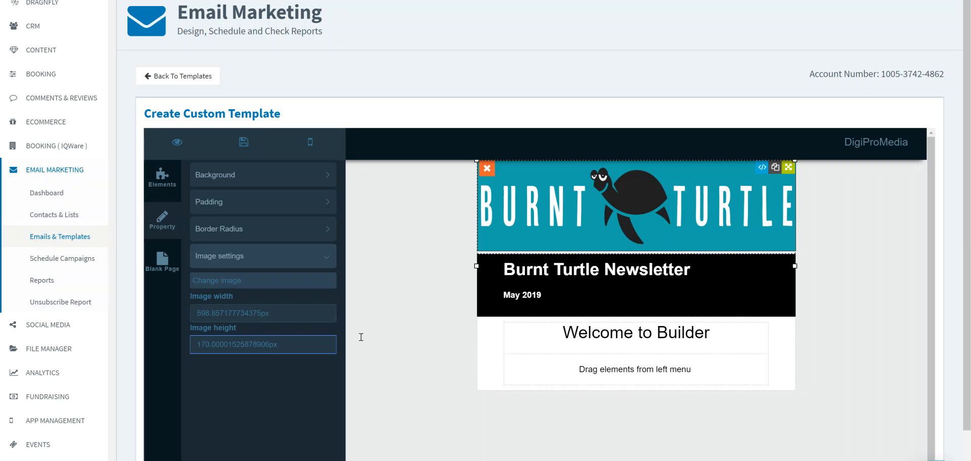
left_click(423, 310)
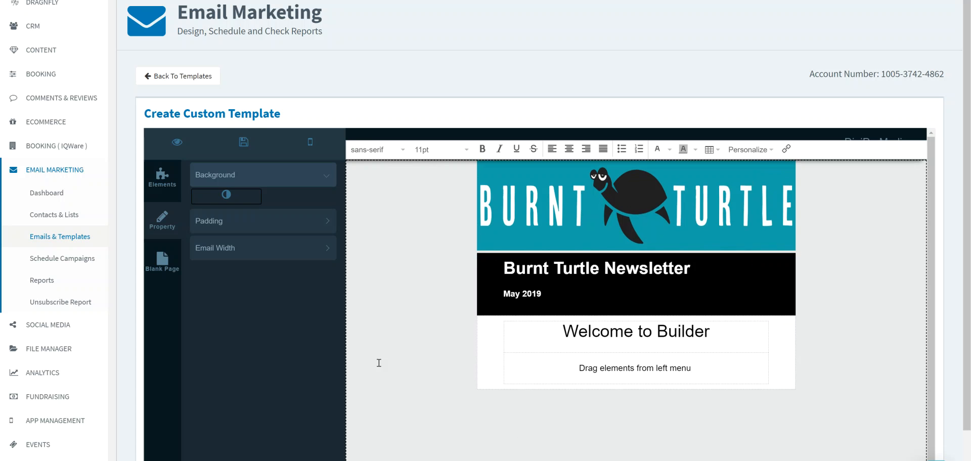
- Save the template under the name "May Newsletter" and close the save dialog
left_click(164, 184)
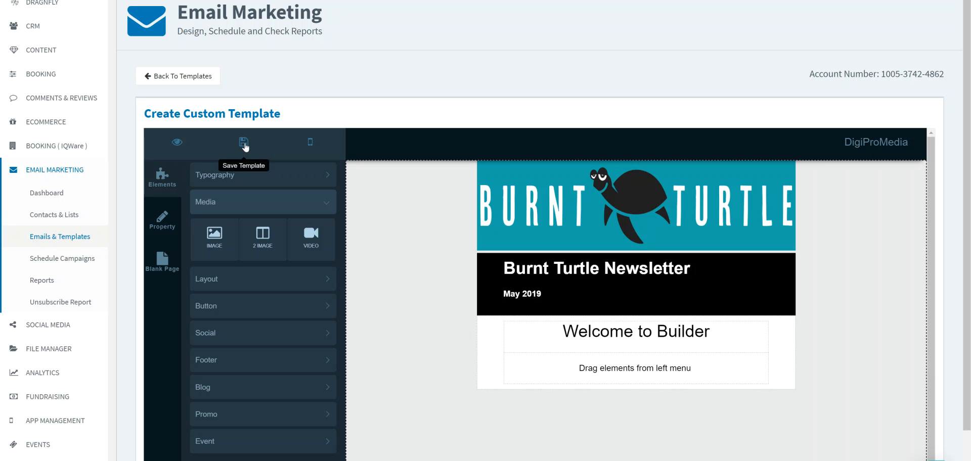
left_click(243, 146)
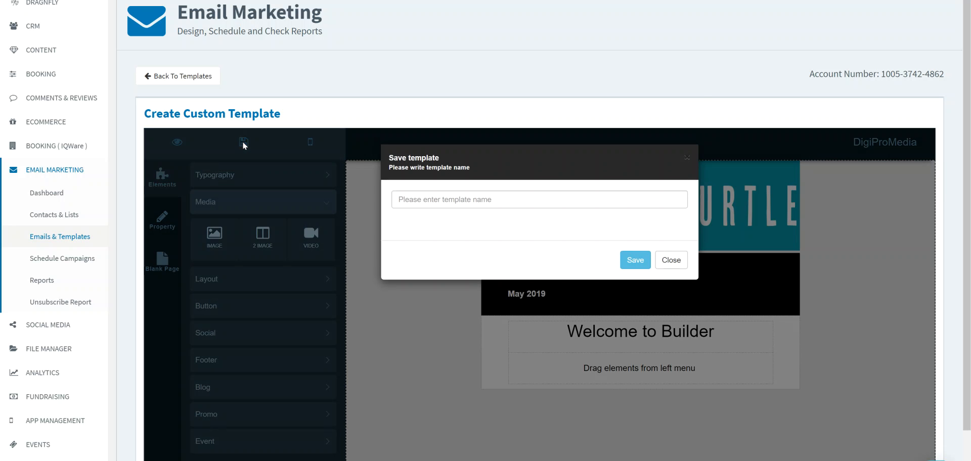
left_click(413, 205)
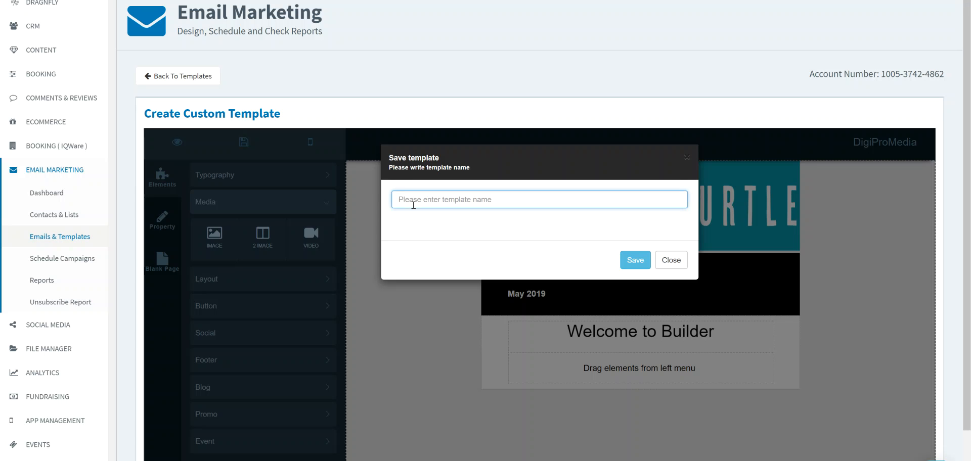
type("May News")
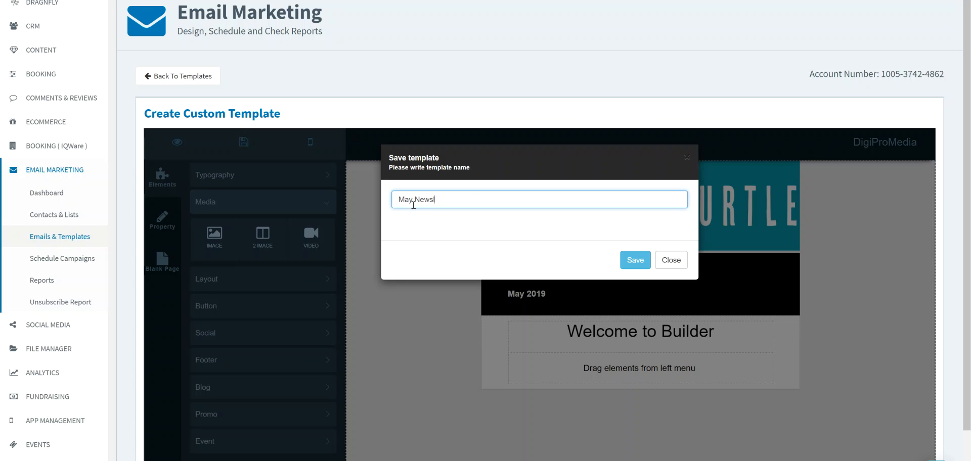
type("letter")
left_click(625, 266)
left_click(640, 275)
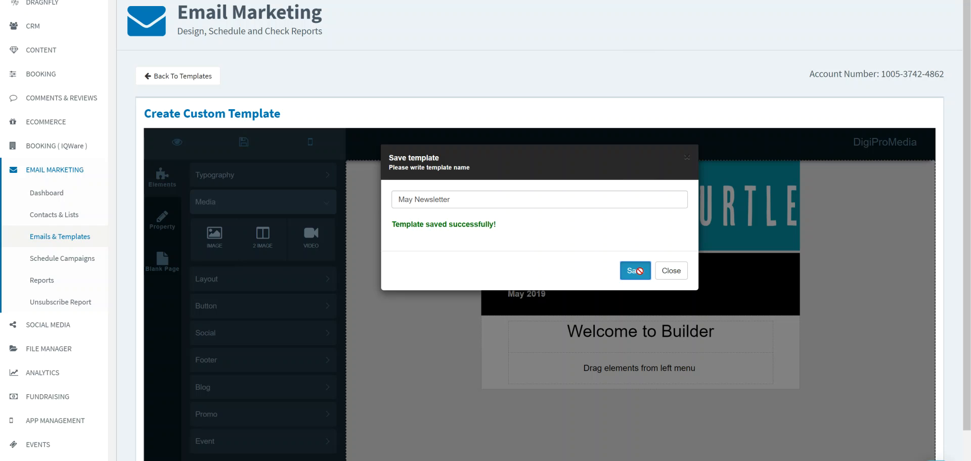
left_click(669, 274)
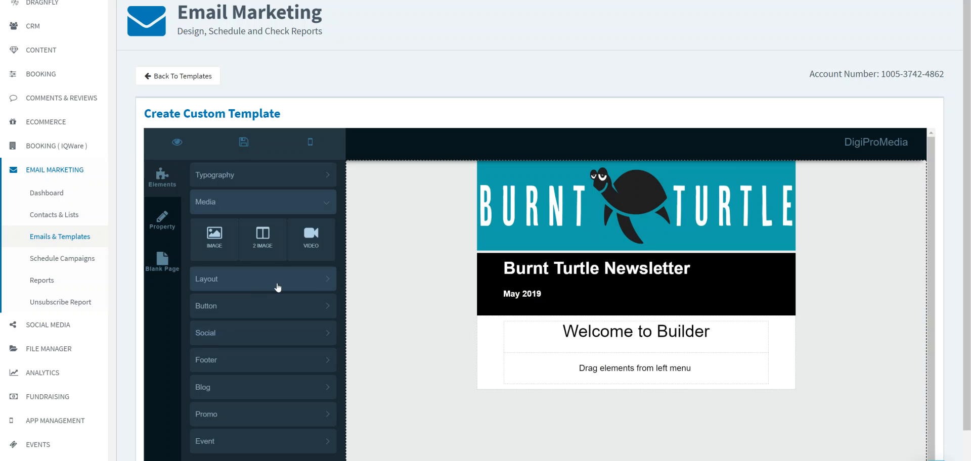
- Add a two-column text block with image placeholders directly below the newsletter header
left_click(252, 186)
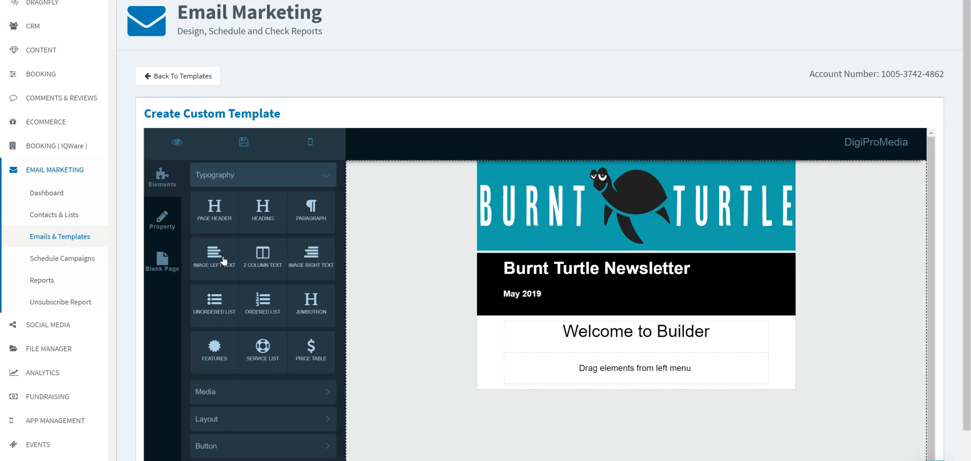
left_click_drag(263, 260, 505, 335)
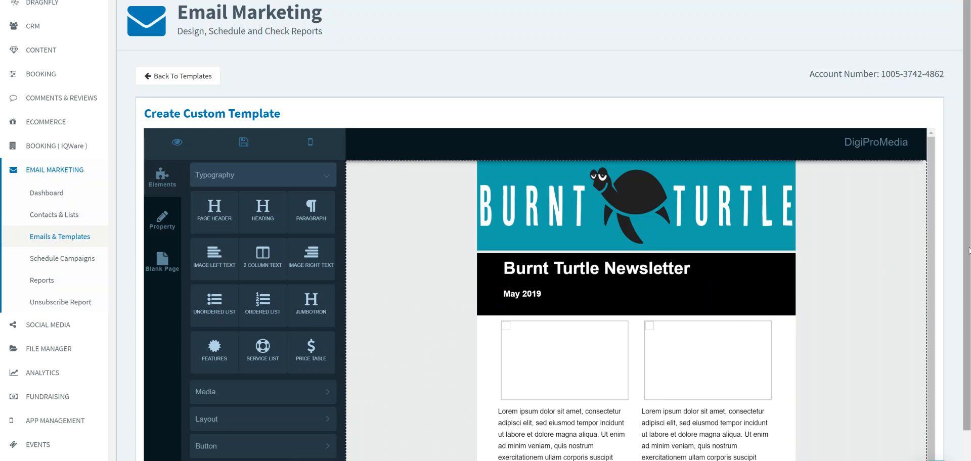
scroll(966, 250, "down", 2)
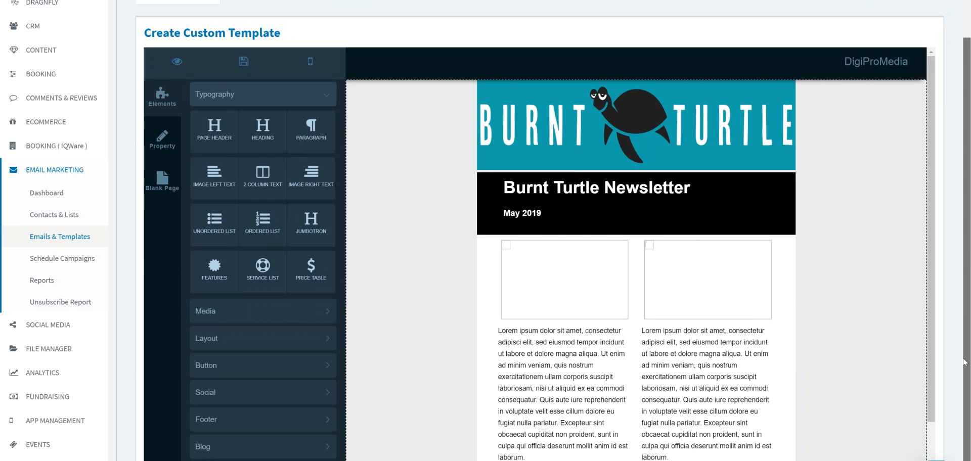
- Replace the first column's image placeholder with the mens-tee-front picture from the products folder
left_click(540, 273)
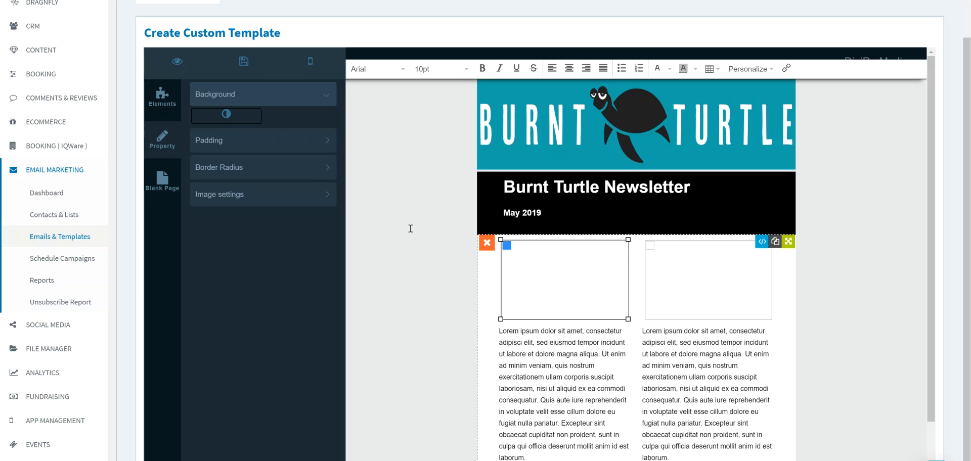
left_click(286, 202)
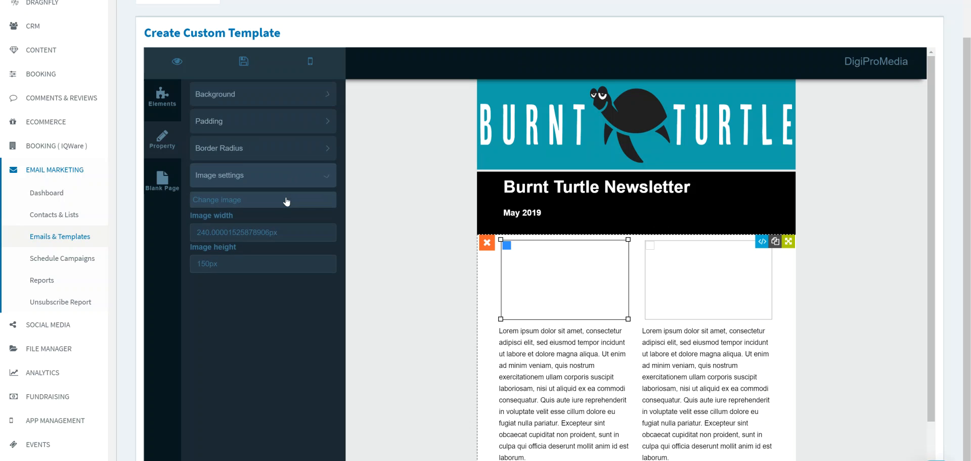
left_click(256, 201)
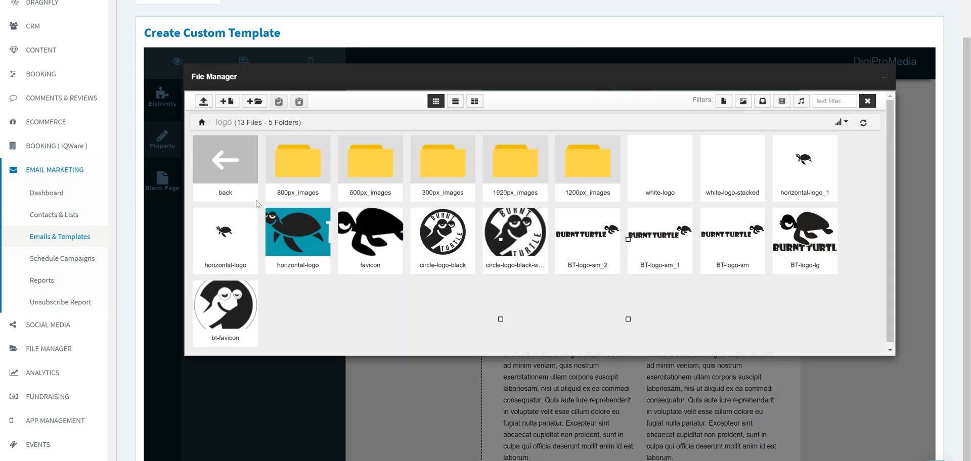
left_click(226, 160)
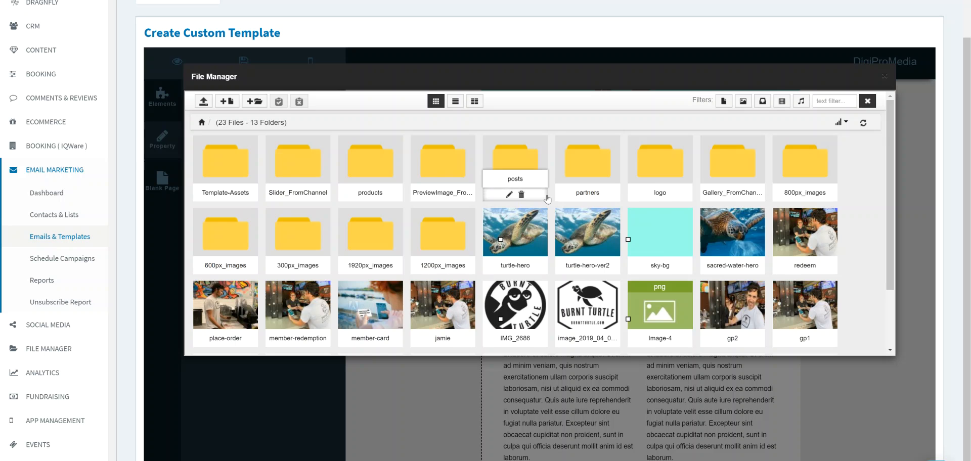
left_click(381, 169)
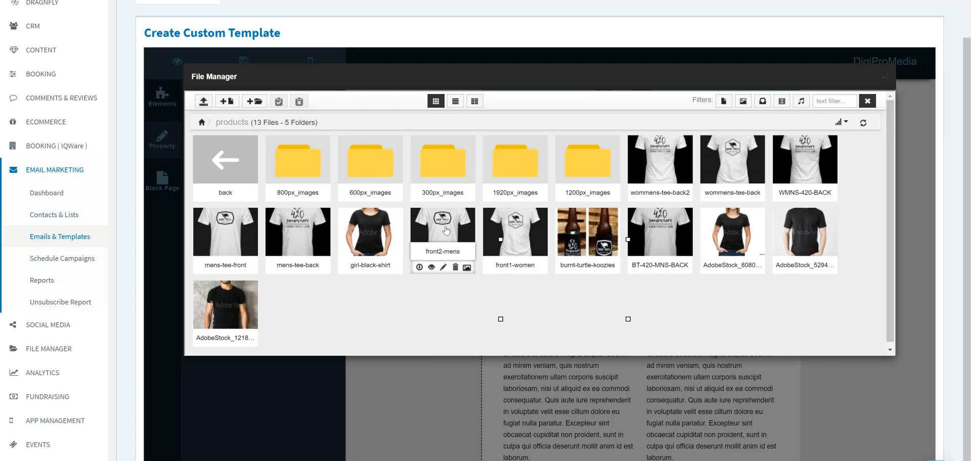
left_click(229, 221)
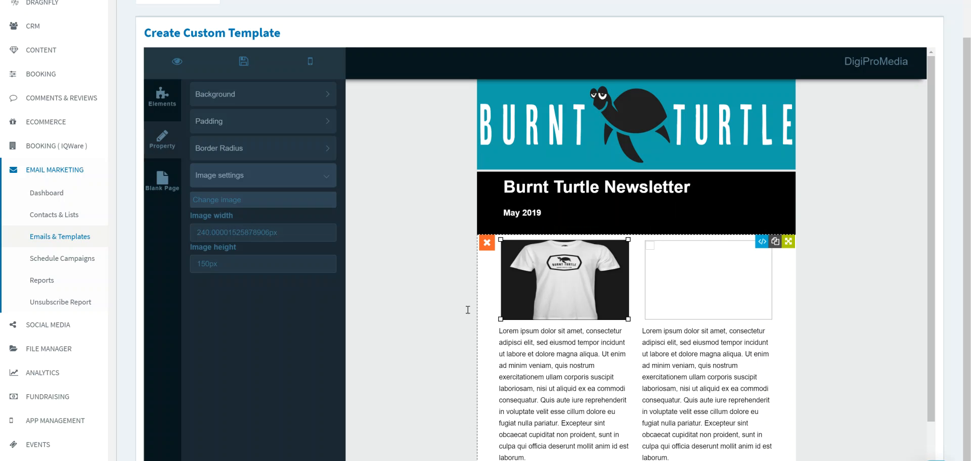
- Set the height of the men's T-shirt image in the first column to 240 px
left_click_drag(210, 265, 199, 265)
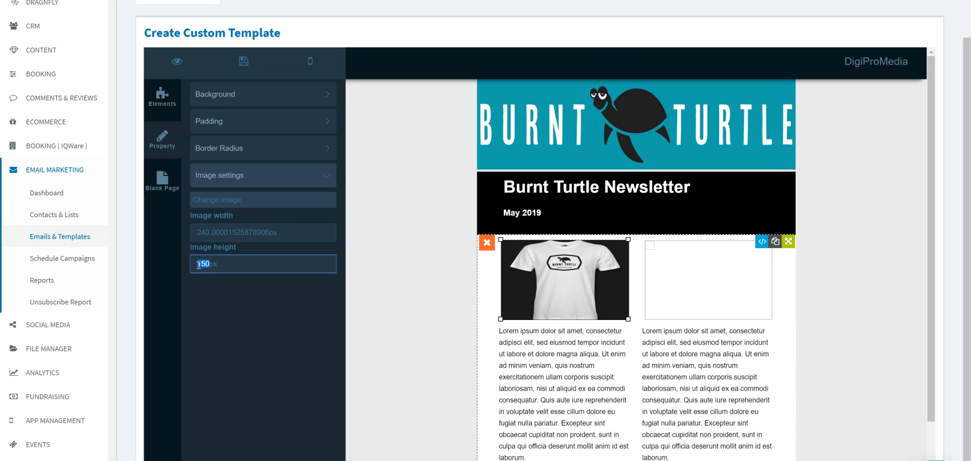
type("24")
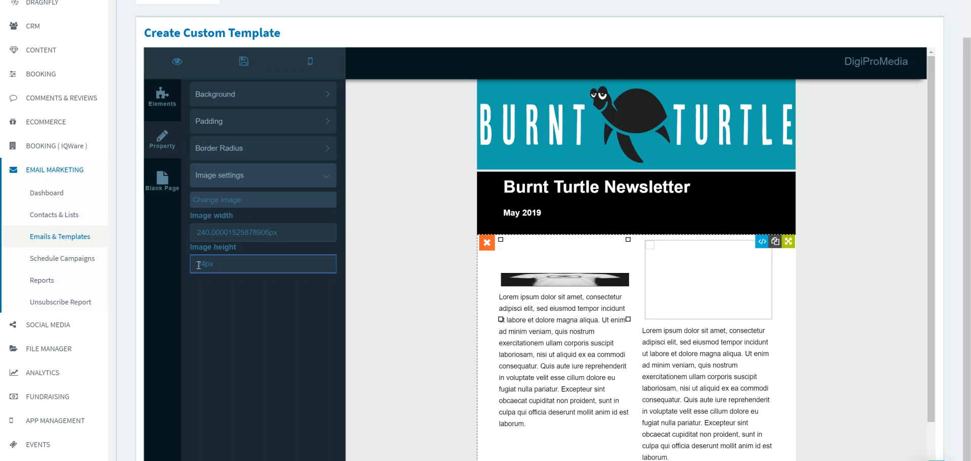
type("0")
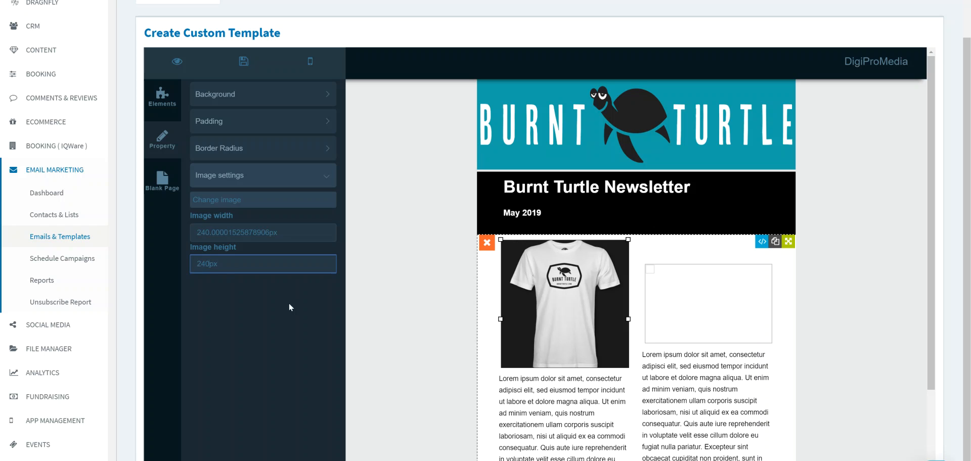
left_click(560, 406)
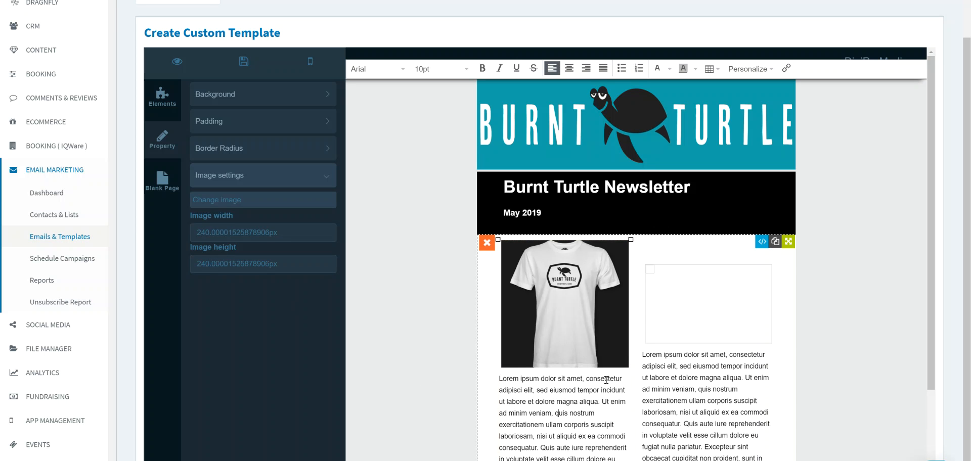
- Fill the second column's image placeholder with the wommens-tee-back picture from the products folder
left_click(686, 331)
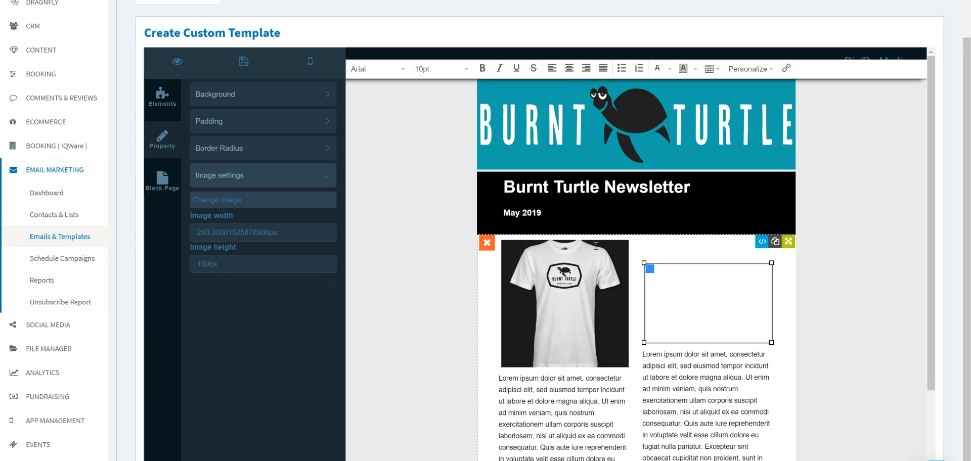
left_click(231, 204)
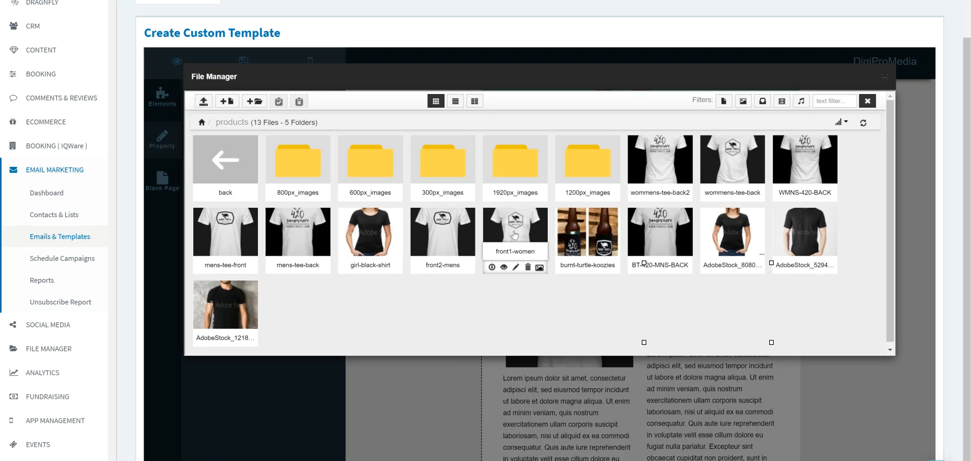
left_click(729, 159)
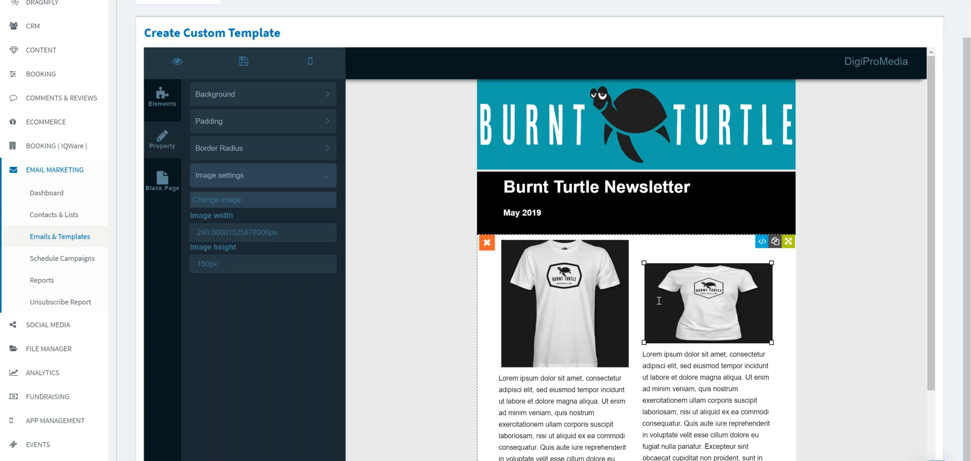
- Change the second column's image to the front1-women picture from the products folder
left_click(658, 301)
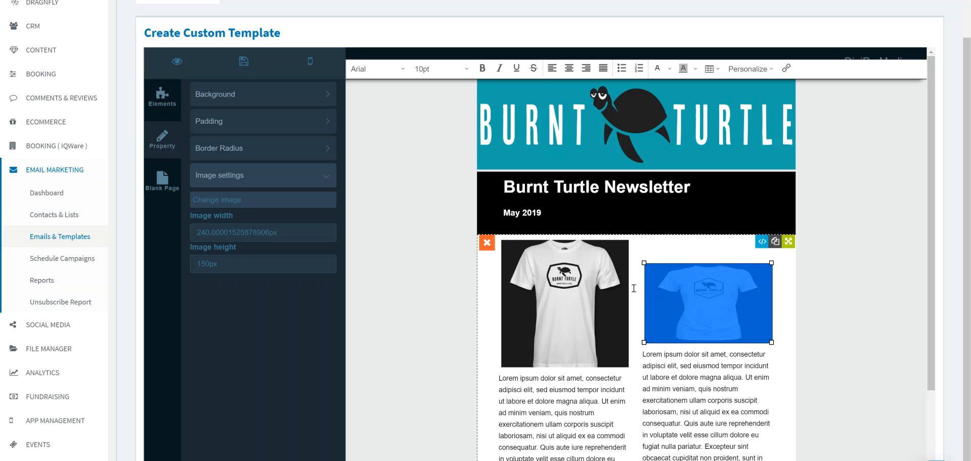
left_click(227, 202)
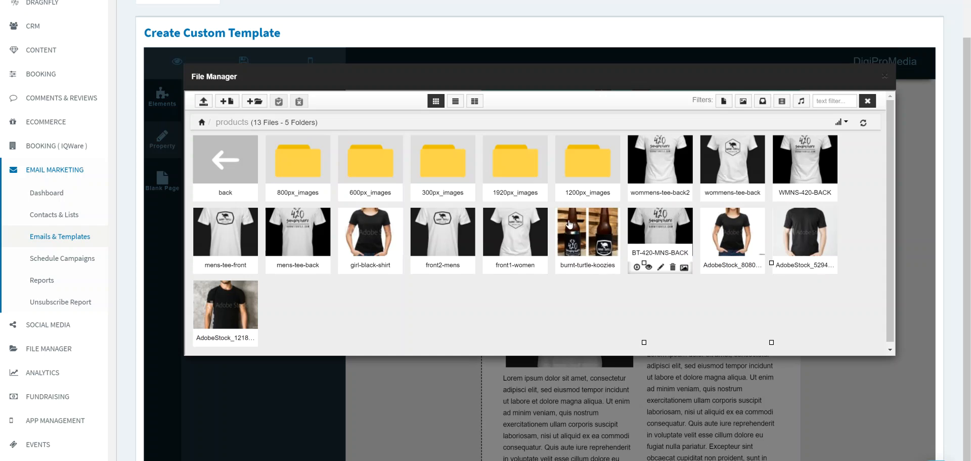
left_click(522, 225)
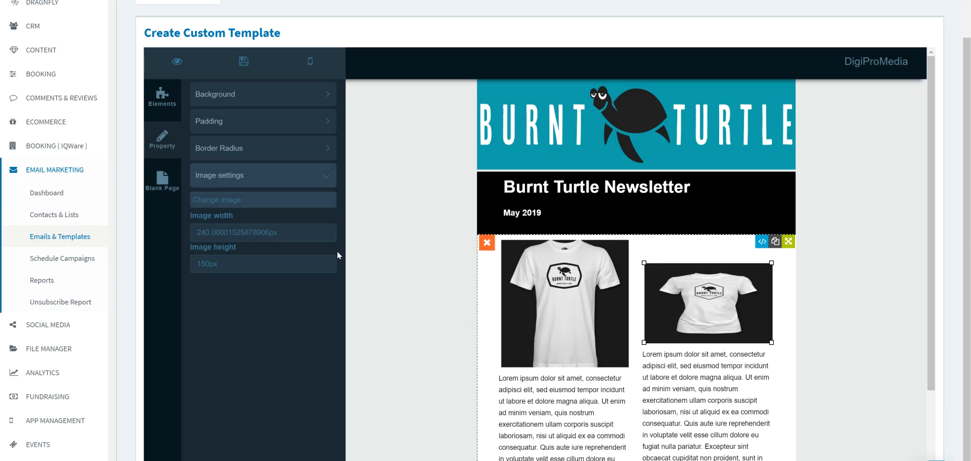
- Set the height of the women's T-shirt image in the second column to 240 px
left_click_drag(211, 263, 194, 263)
type("240")
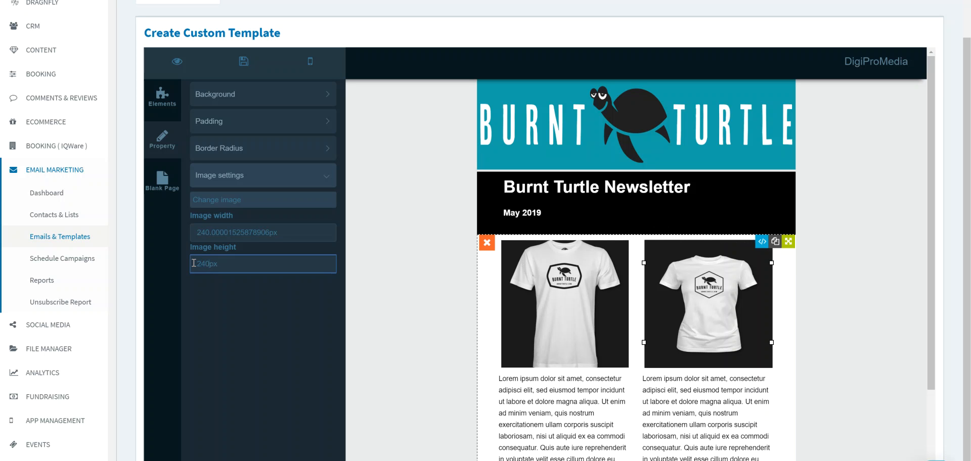
double_click(736, 334)
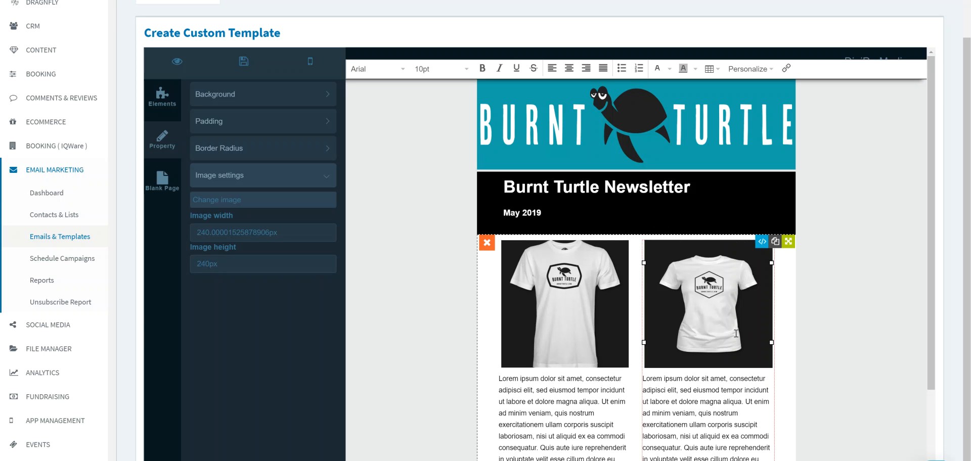
left_click(705, 403)
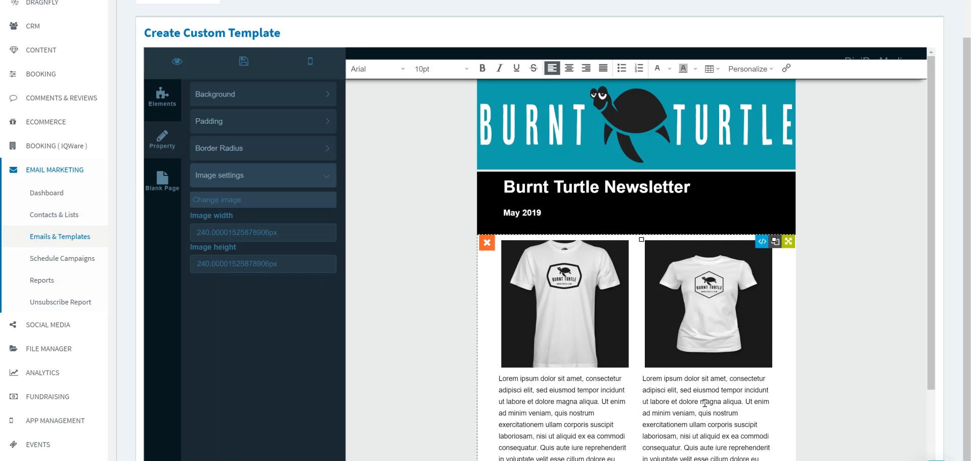
- Replace the placeholder paragraph under the men's T-shirt with "This is an example of typing in a test bow under and image"
scroll(750, 382, "down", 3)
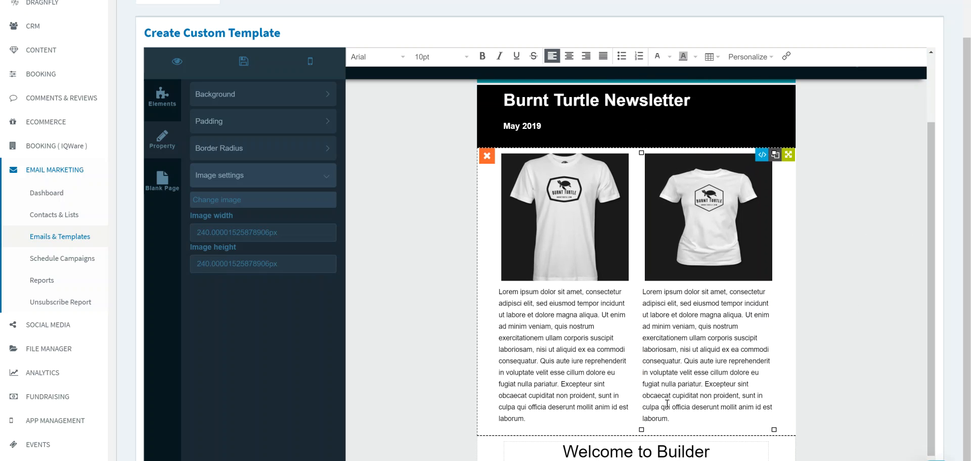
left_click(543, 411)
left_click_drag(531, 420, 514, 321)
left_click(548, 373)
left_click(527, 419)
left_click_drag(527, 419, 500, 292)
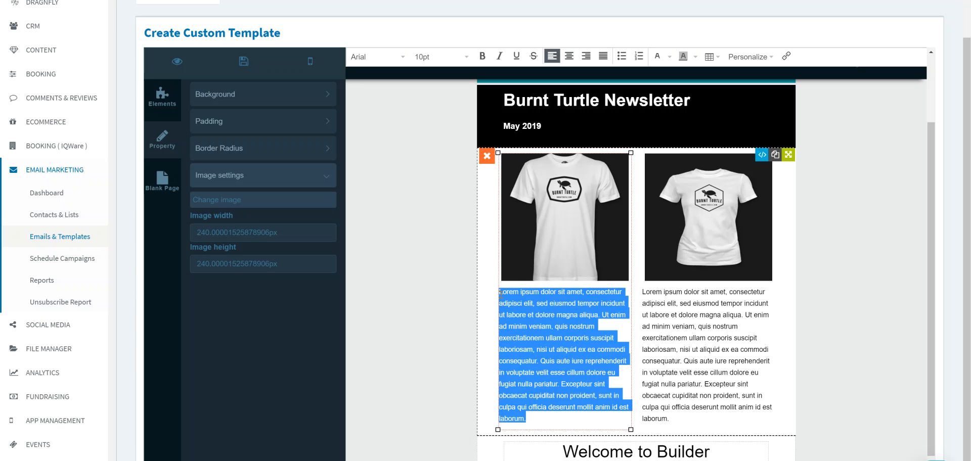
type("This is")
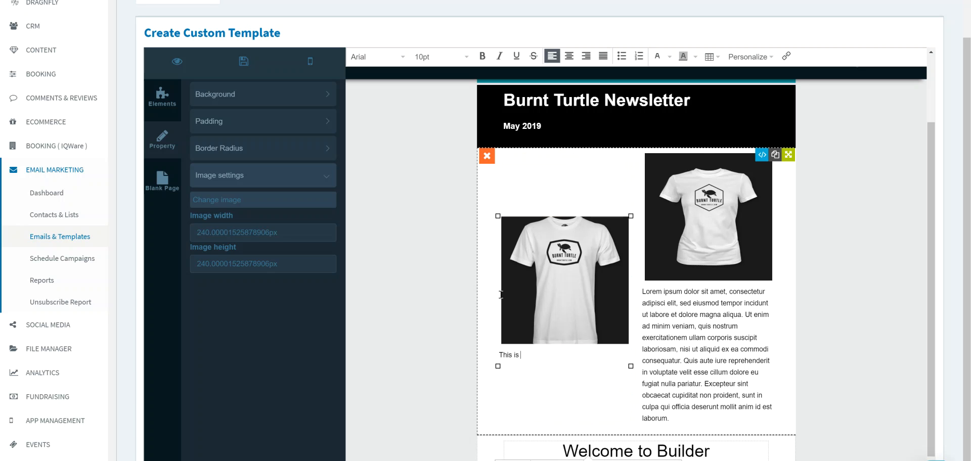
type(" an example of typing in a test bow")
type("unde")
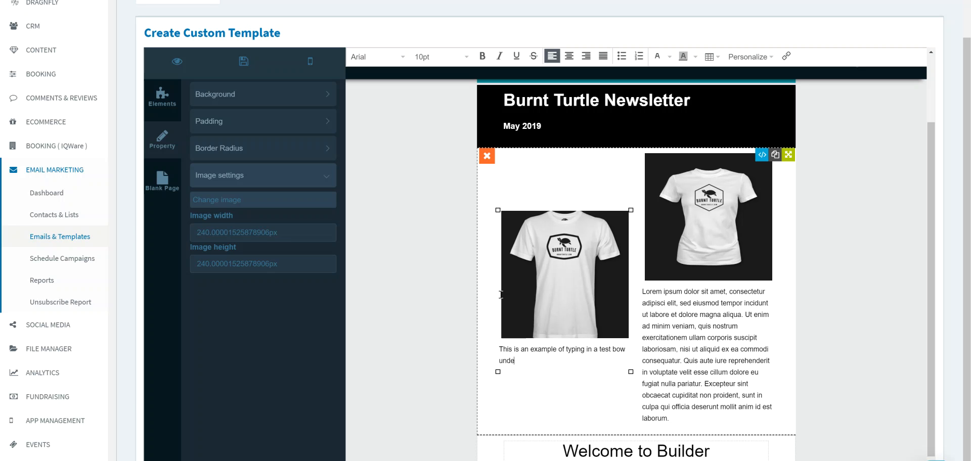
type("r and image")
left_click(555, 396)
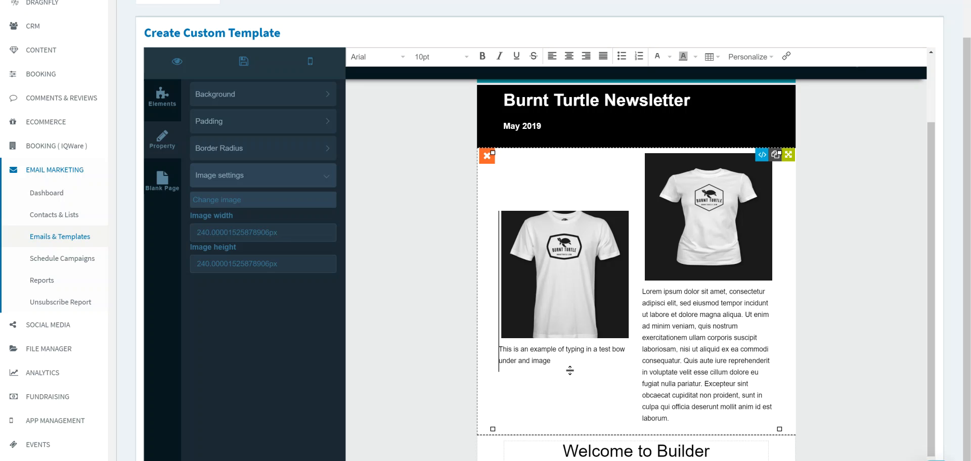
- Set the font size of the whole text under the men's T-shirt to 24pt
left_click_drag(559, 362, 500, 346)
left_click(499, 346)
left_click_drag(557, 361, 500, 349)
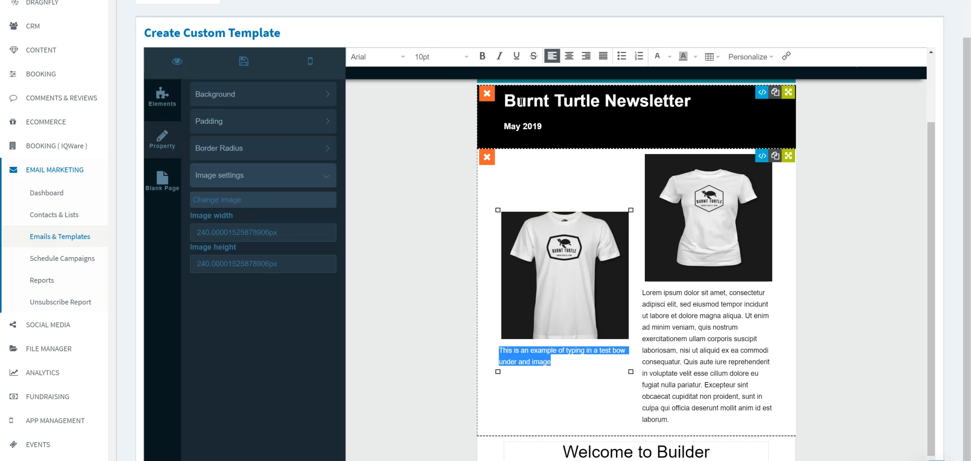
left_click(466, 57)
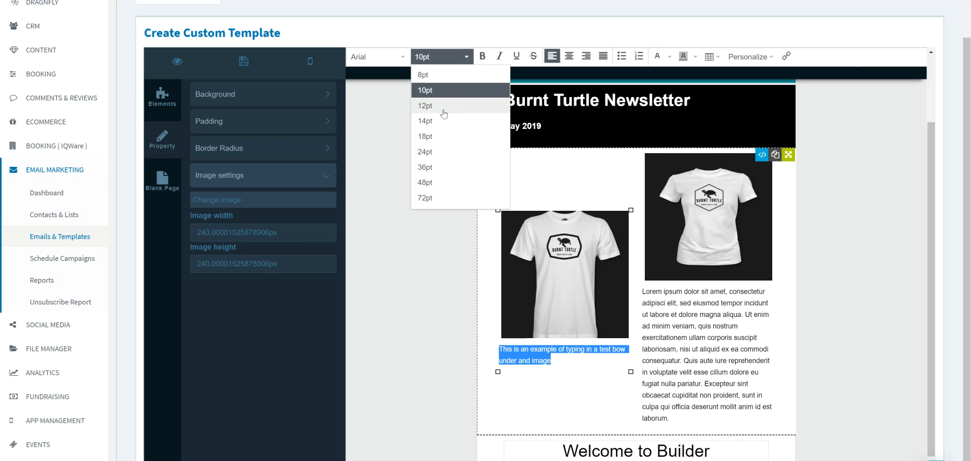
left_click(430, 150)
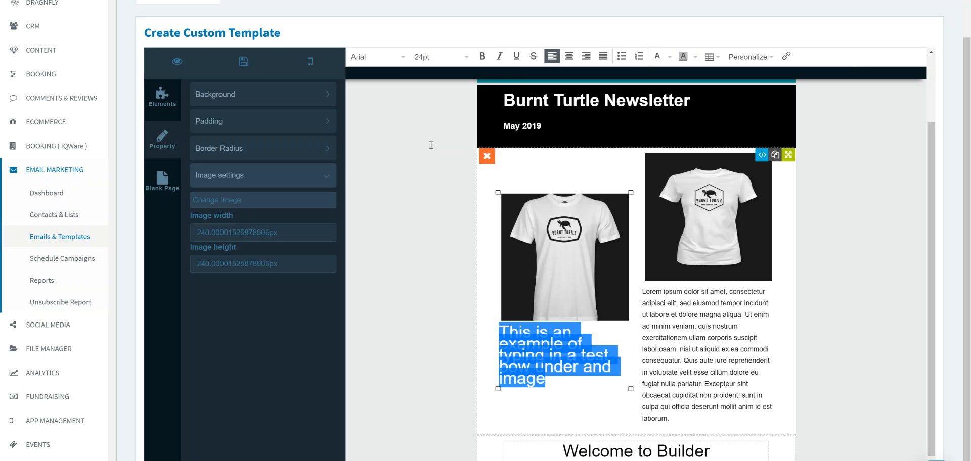
left_click(552, 342)
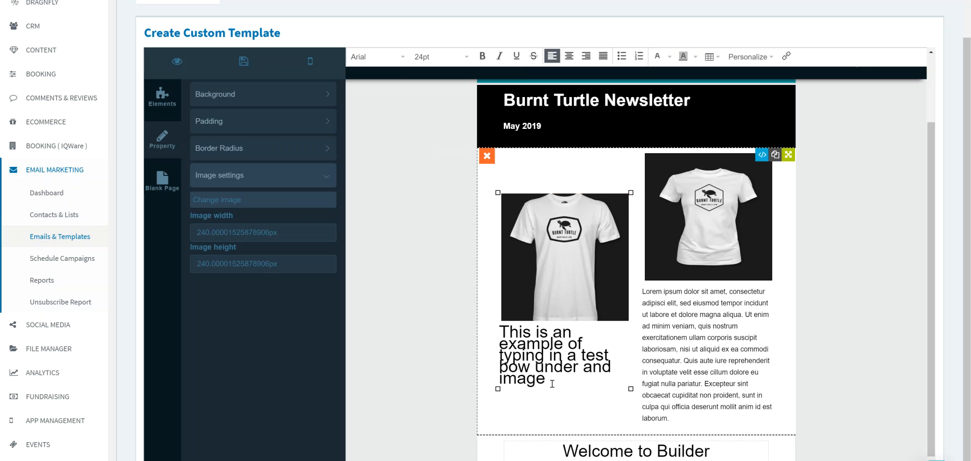
- Reduce the font size of the whole text under the men's T-shirt to 18pt
left_click_drag(550, 383, 500, 331)
left_click(499, 331)
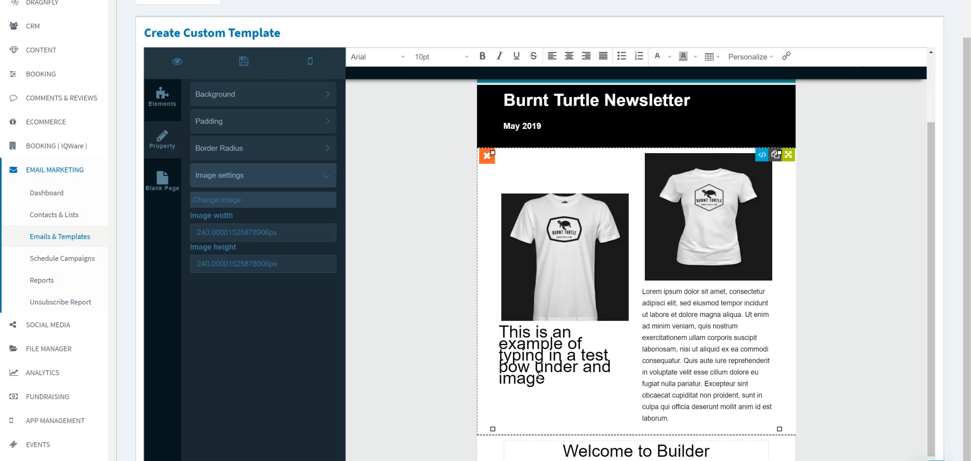
left_click_drag(546, 380, 499, 331)
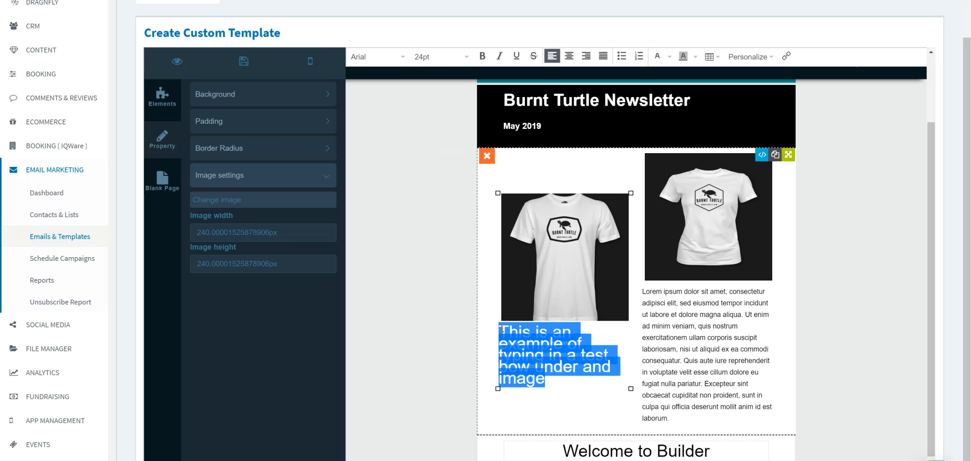
left_click(458, 58)
left_click(440, 136)
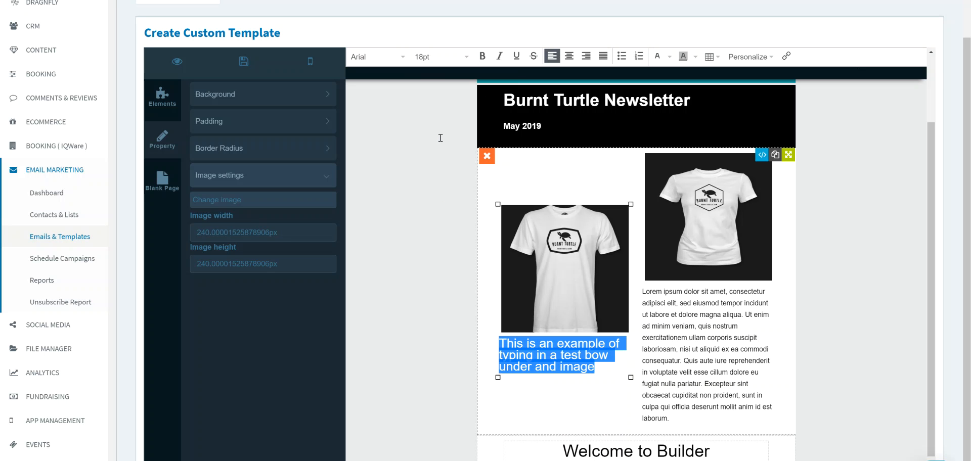
left_click(556, 345)
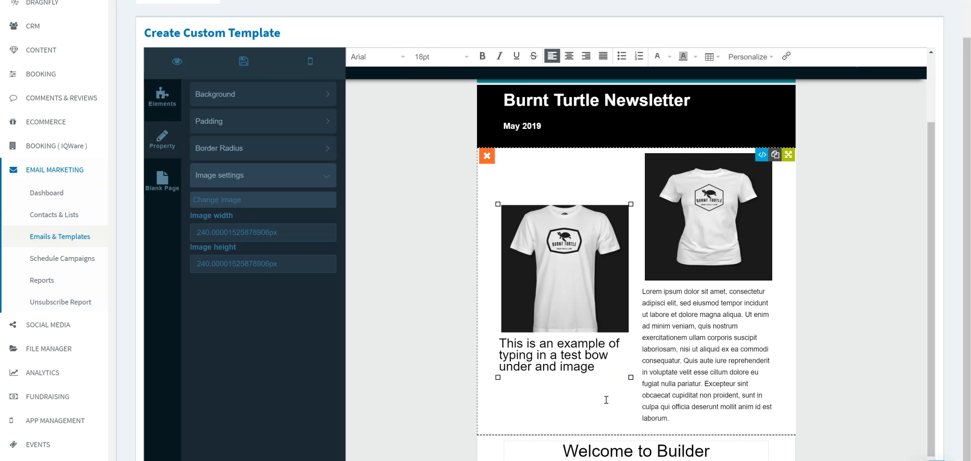
- Delete the "Welcome to Builder" section below the two product columns
left_click(677, 379)
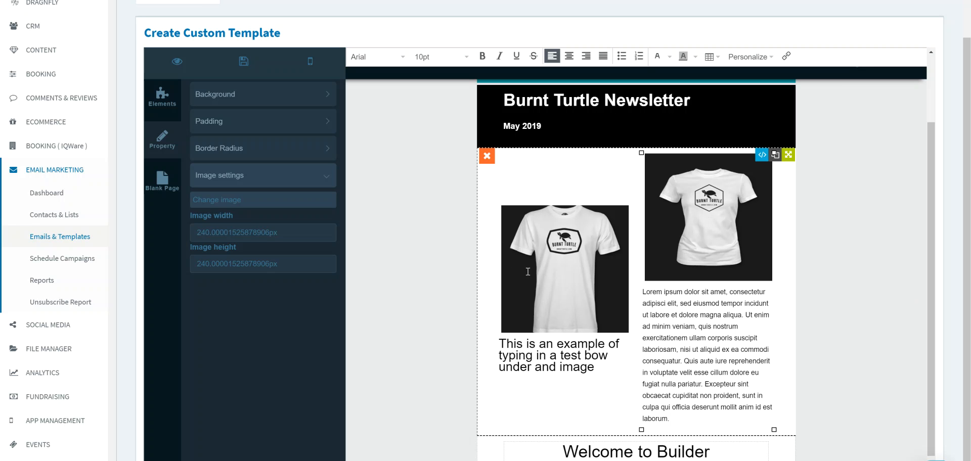
left_click(207, 267)
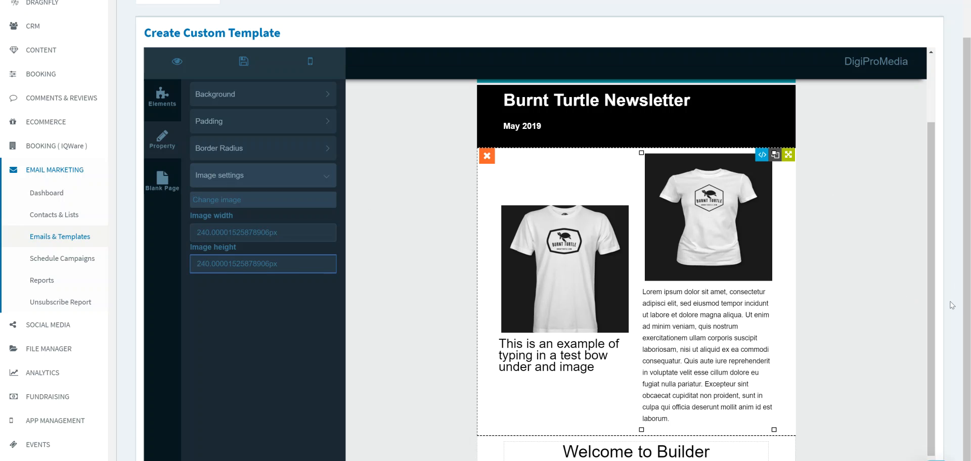
scroll(933, 293, "down", 1)
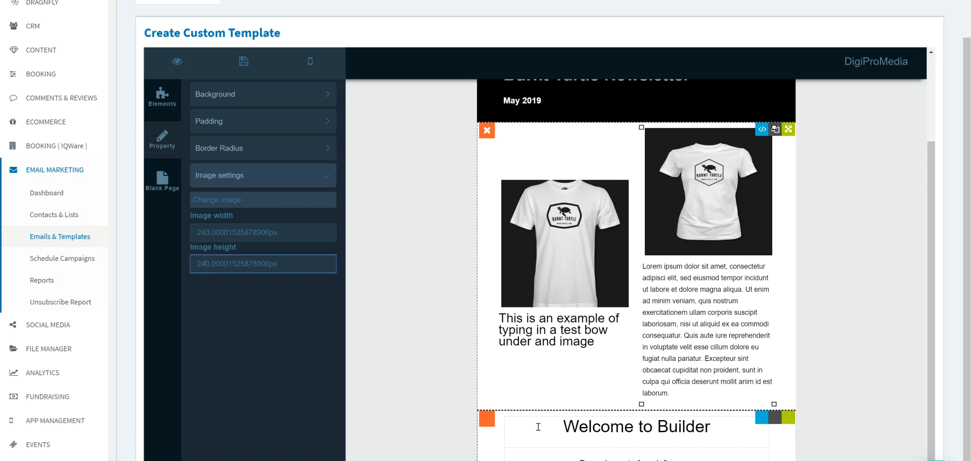
left_click(489, 419)
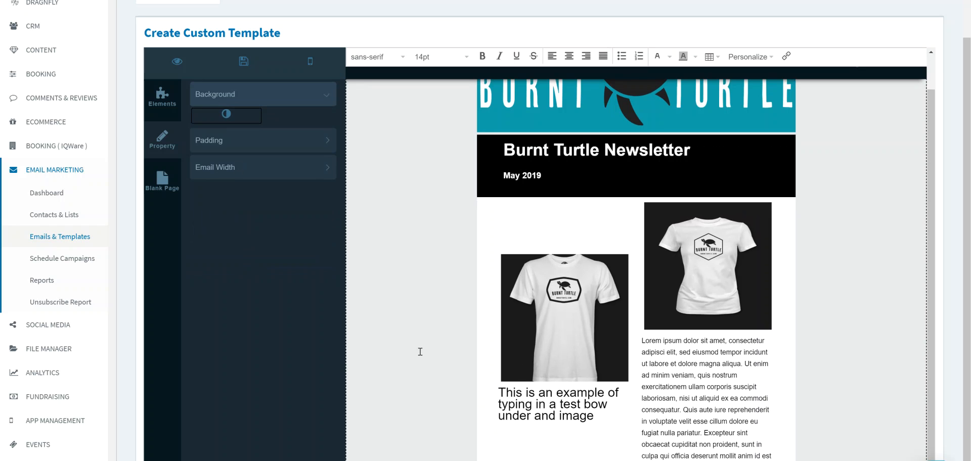
- Try to insert a solid divider below the two-column product section
left_click(162, 97)
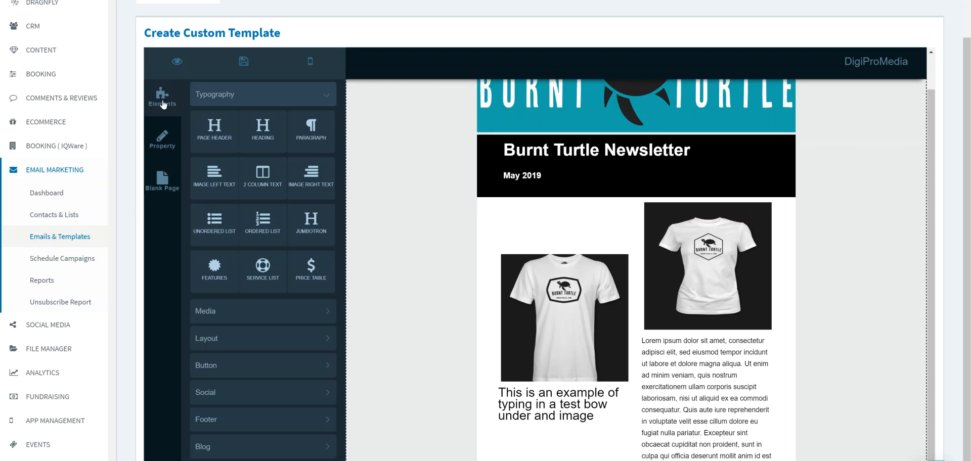
left_click(236, 338)
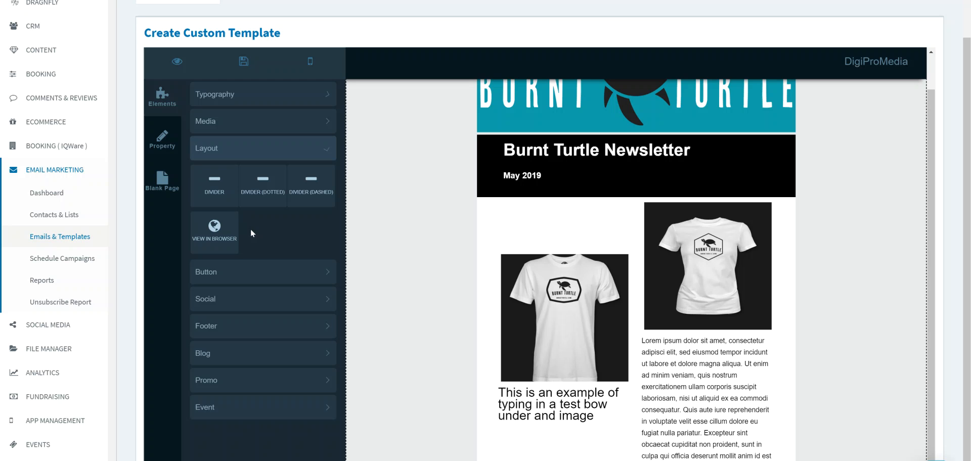
left_click_drag(214, 185, 508, 409)
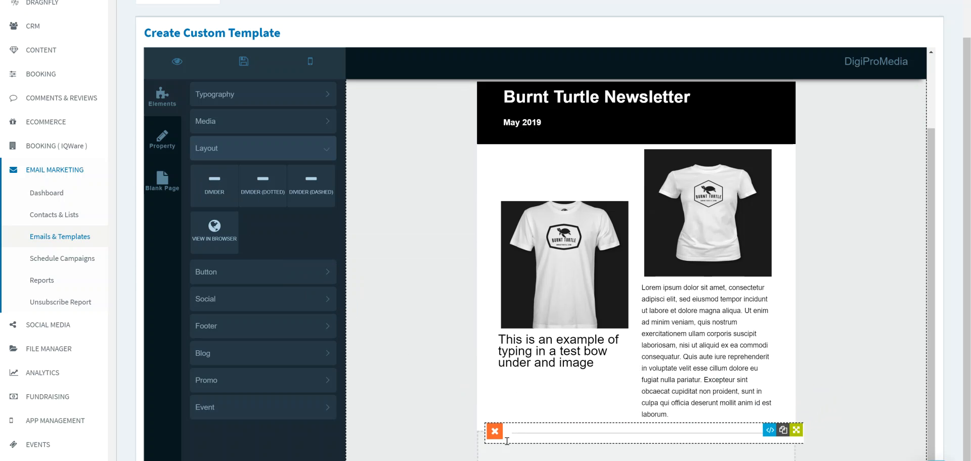
scroll(507, 440, "up", 1)
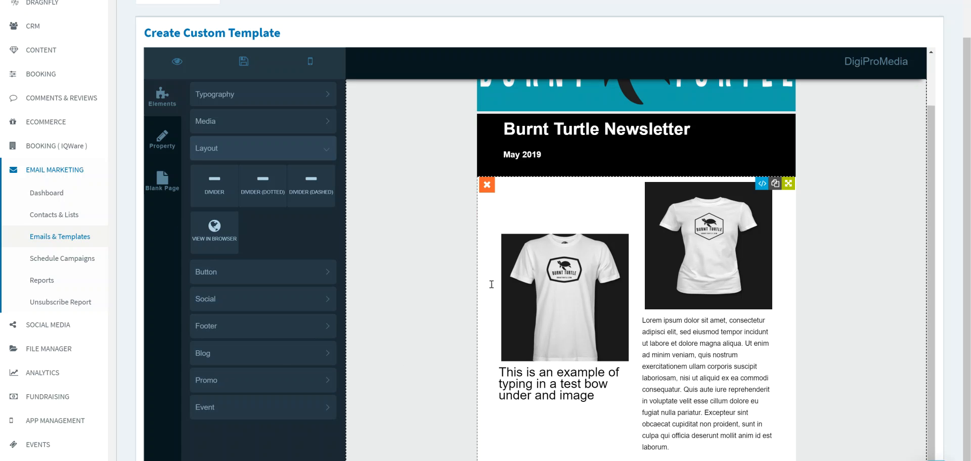
- Insert the blog post "Burnt Turtle Tuesdays at Island Culture Tiki Bar" below the two product columns
left_click(257, 378)
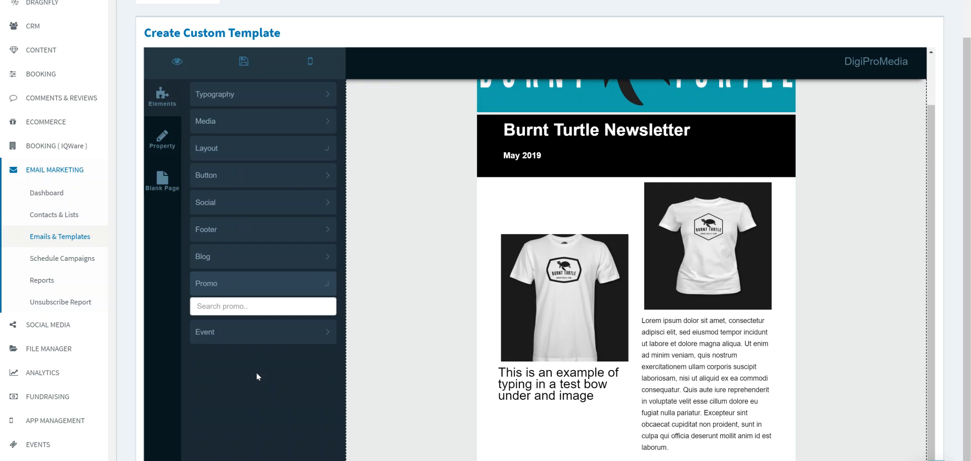
left_click(258, 264)
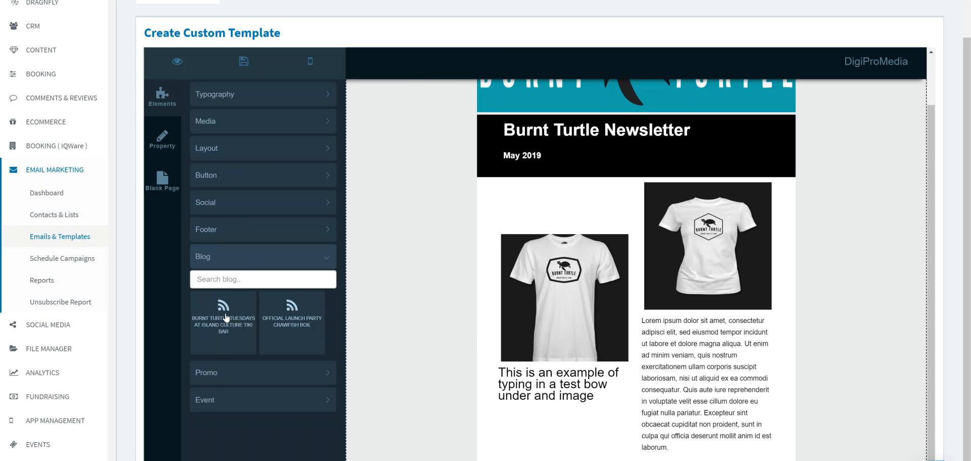
left_click_drag(226, 320, 401, 379)
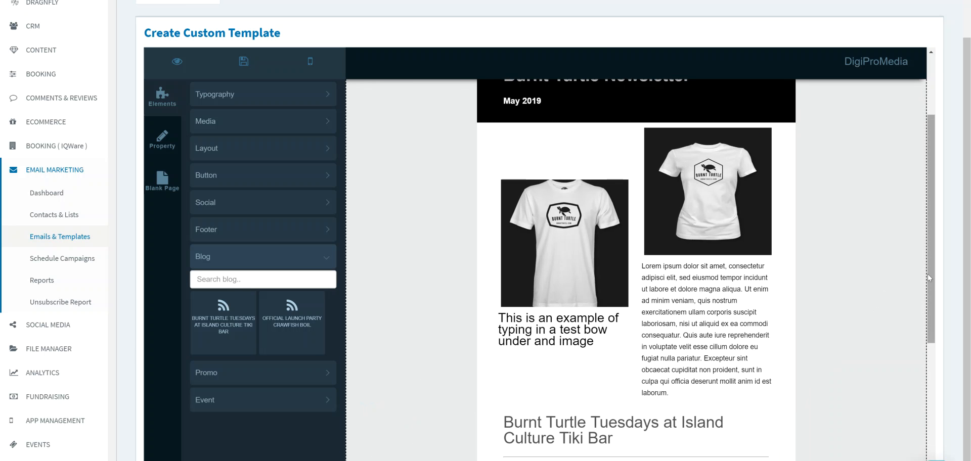
scroll(927, 274, "down", 5)
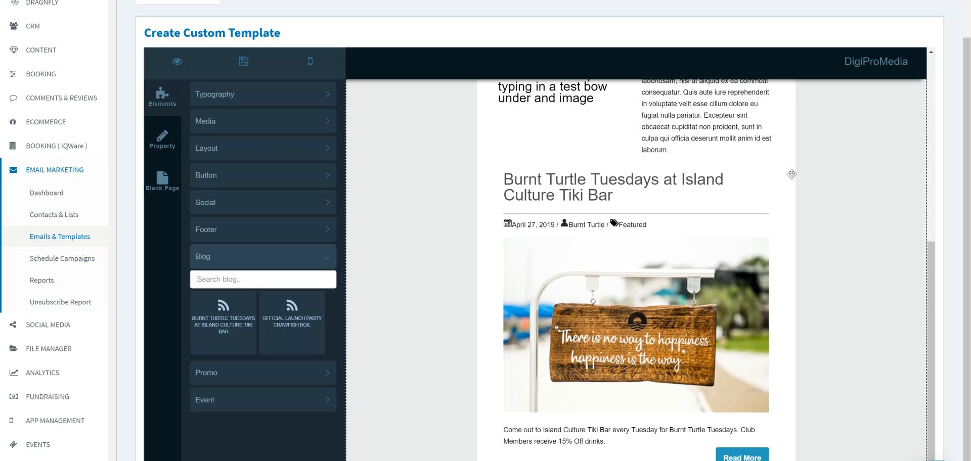
left_click_drag(788, 174, 929, 367)
scroll(929, 366, "down", 5)
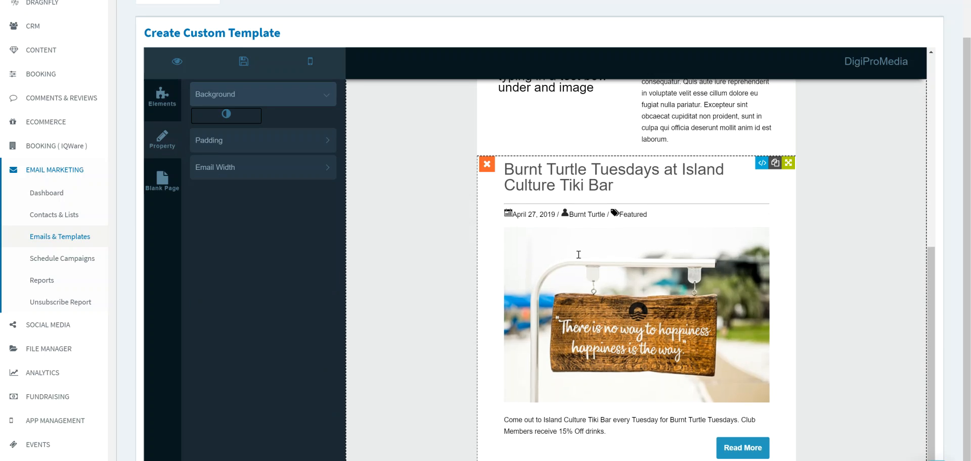
- Insert a solid divider between the product columns and the Burnt Turtle Tuesdays blog post
left_click(163, 98)
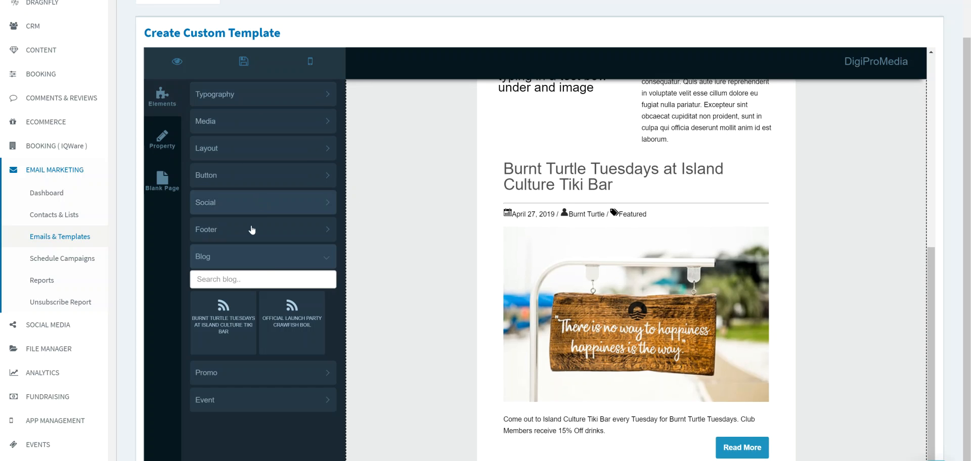
left_click(243, 149)
left_click_drag(216, 184, 528, 204)
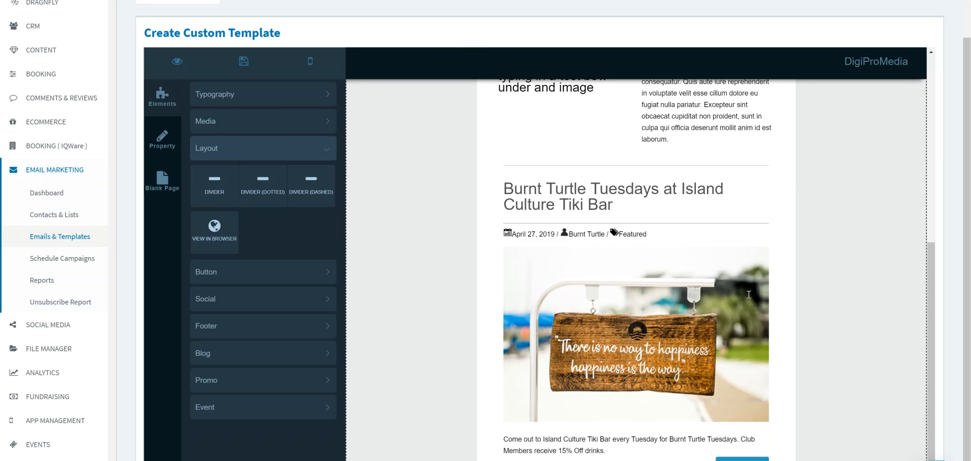
- Add an Address with Logo footer below the blog post's Read More button
left_click(672, 229)
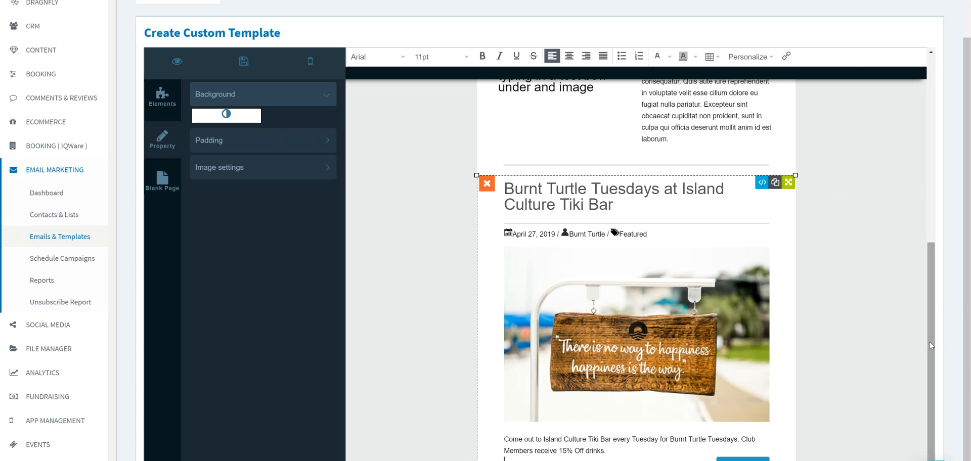
left_click(162, 96)
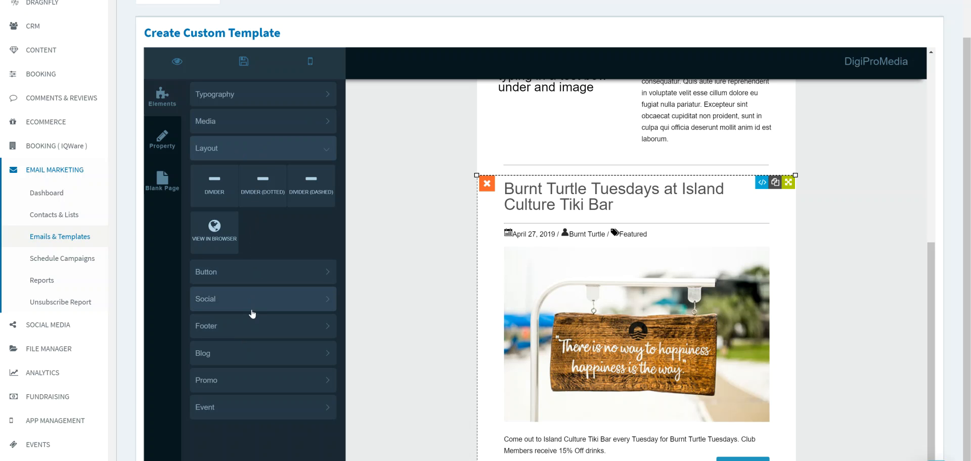
left_click(246, 330)
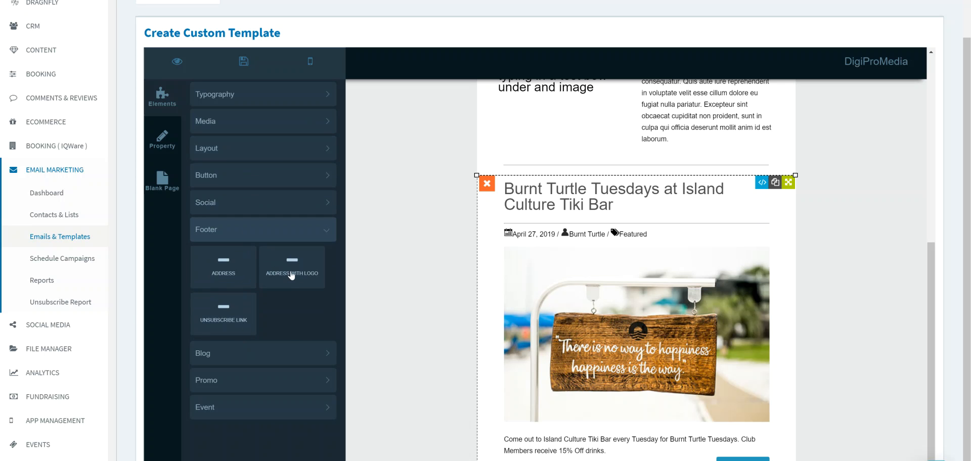
left_click_drag(292, 271, 416, 427)
left_click_drag(390, 460, 393, 429)
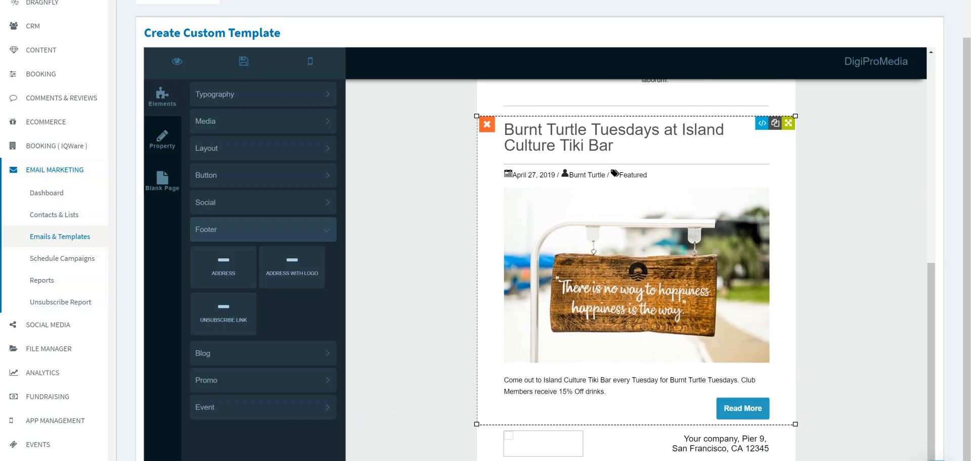
- Replace the placeholder image in the footer with the round Burnt Turtle logo from the file manager
left_click(720, 448)
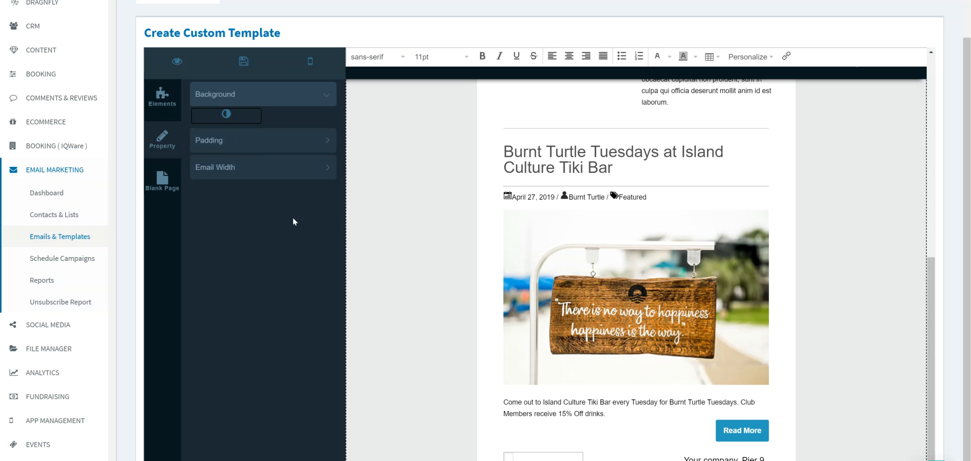
left_click(509, 456)
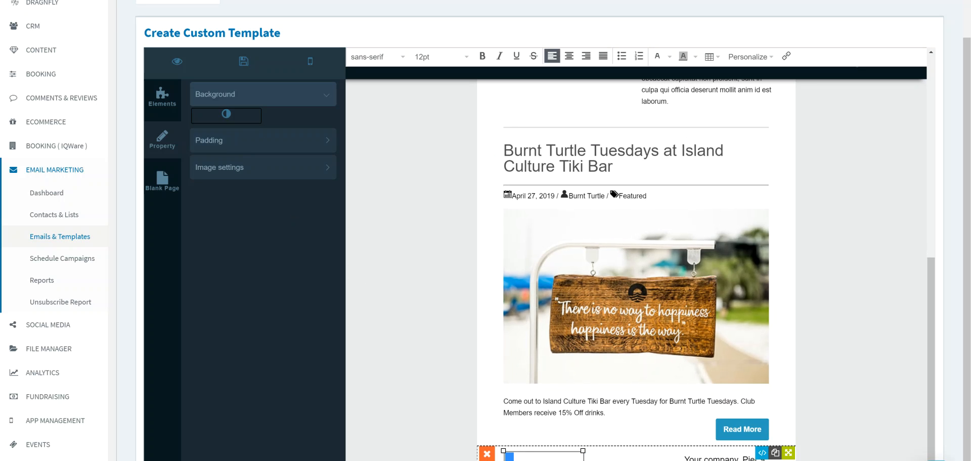
left_click(256, 172)
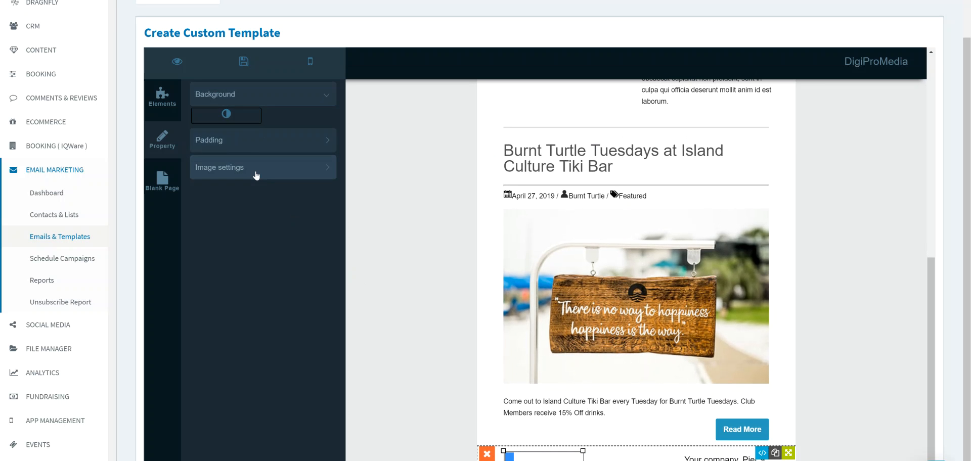
left_click(217, 174)
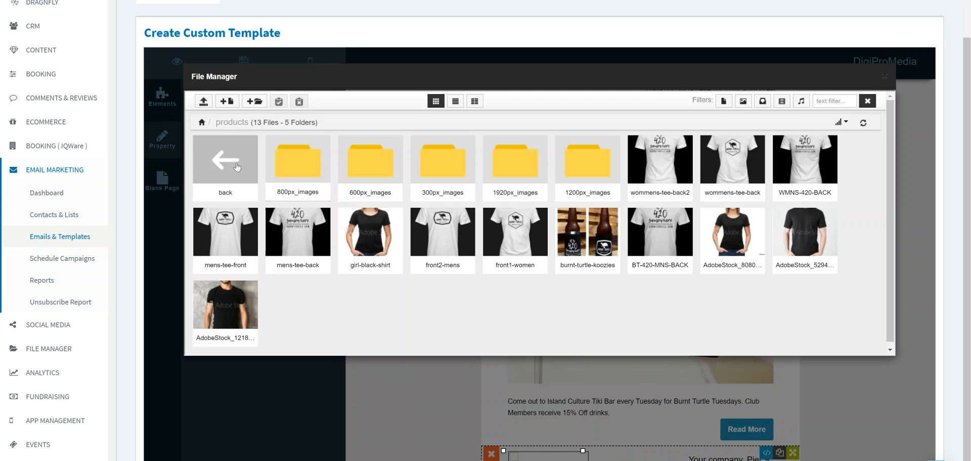
left_click(226, 161)
left_click(521, 302)
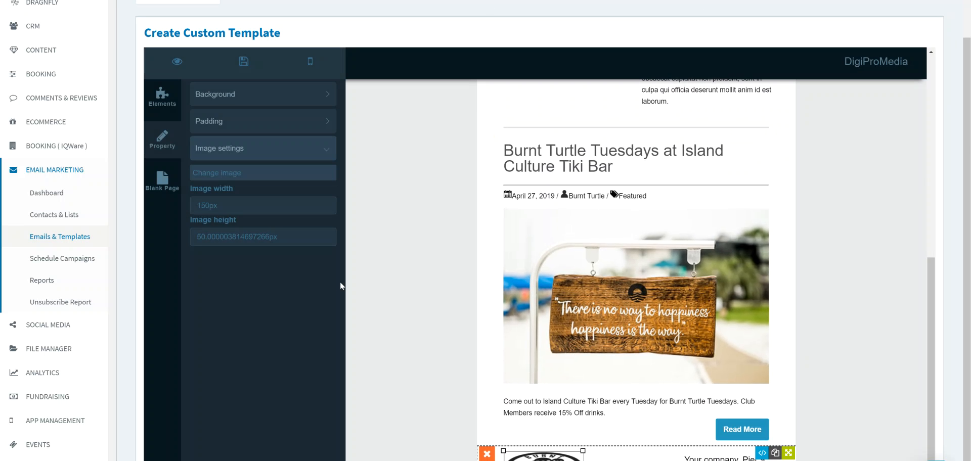
- Set the height of the footer logo to 150 px
left_click(195, 242)
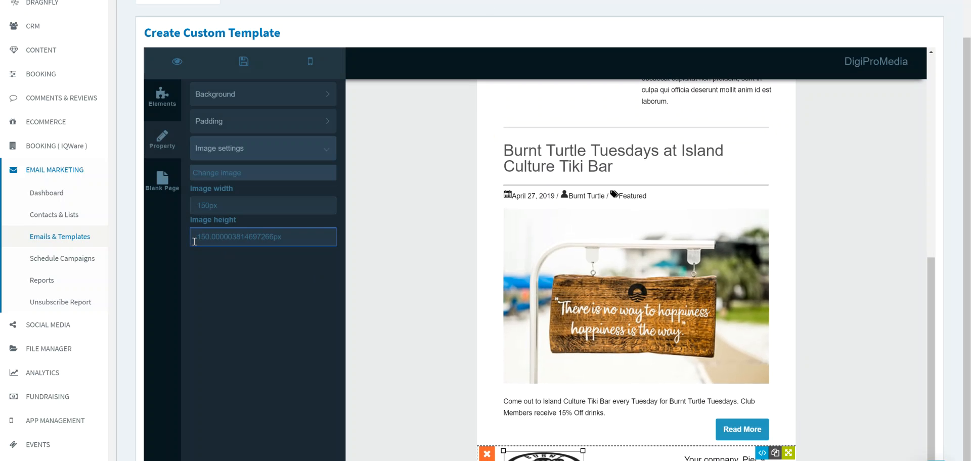
scroll(547, 346, "down", 1)
left_click(864, 361)
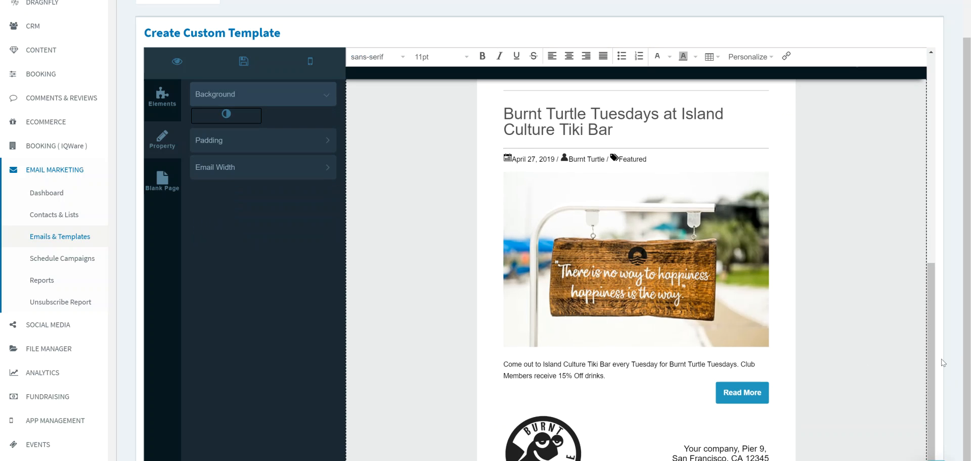
- Set the background colour of the footer section to white (RGB 255, 255, 255)
left_click(501, 431)
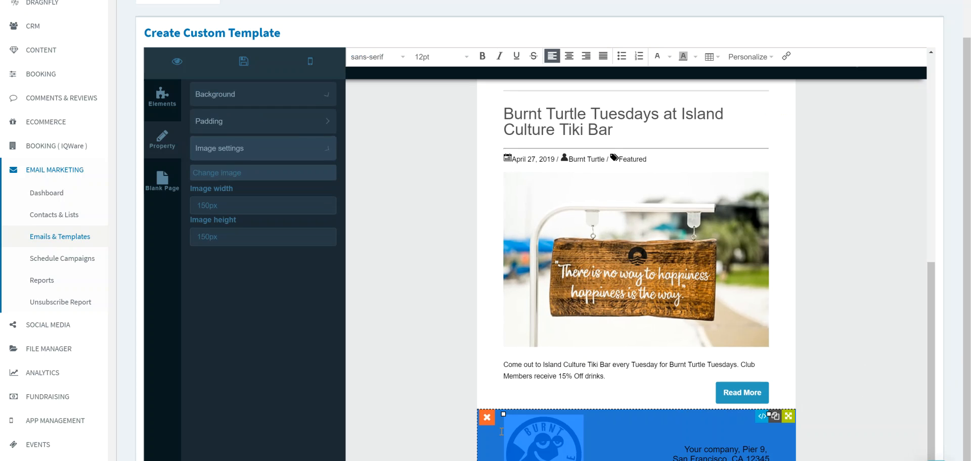
left_click(266, 100)
left_click(250, 124)
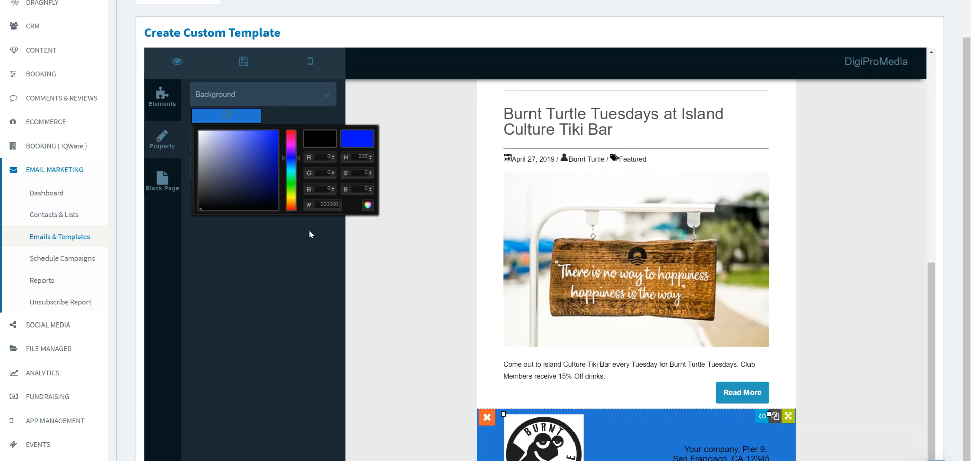
left_click_drag(203, 208, 199, 131)
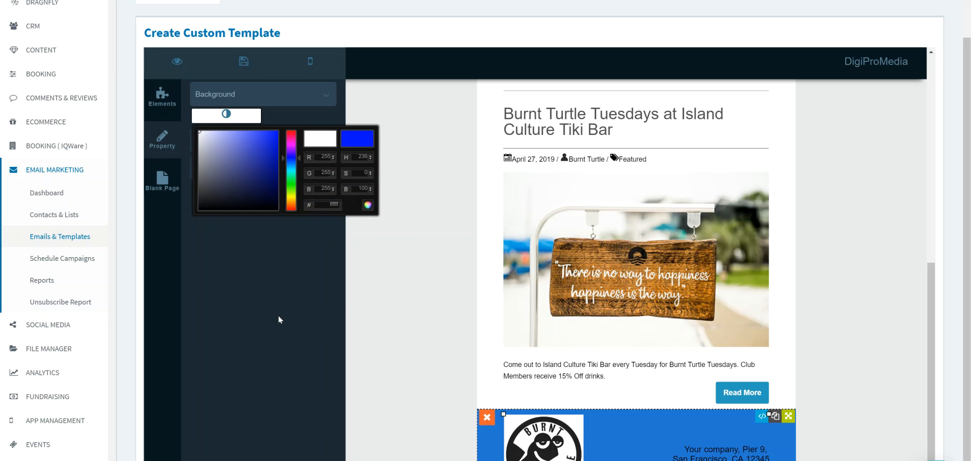
left_click(402, 300)
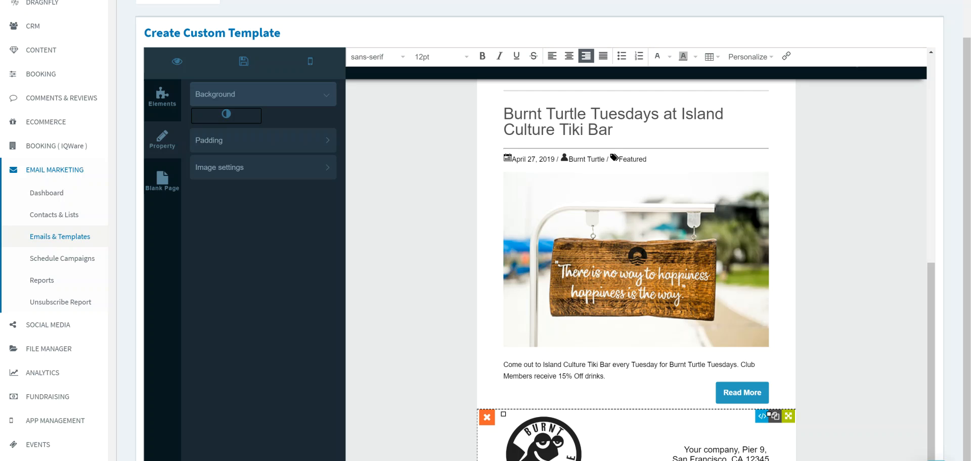
- Replace the first line of the footer address with "Email BuilderDemo,"
left_click(686, 450)
left_click_drag(684, 450, 765, 451)
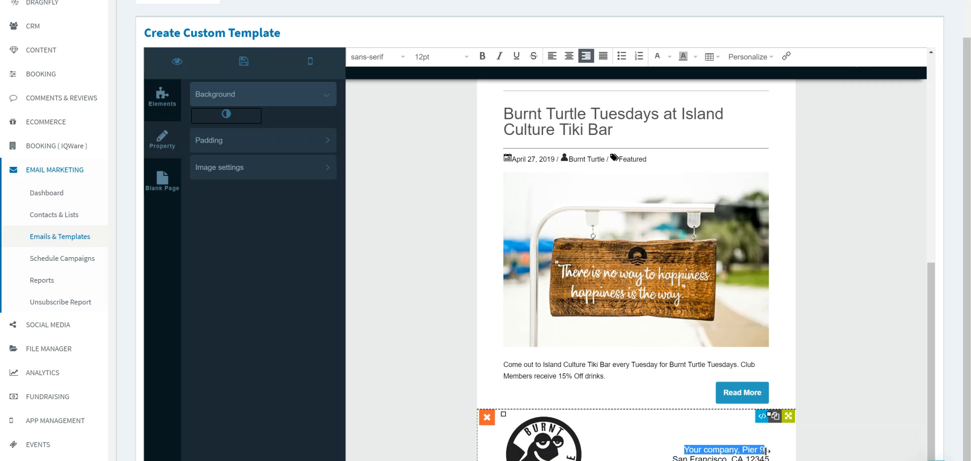
type("E")
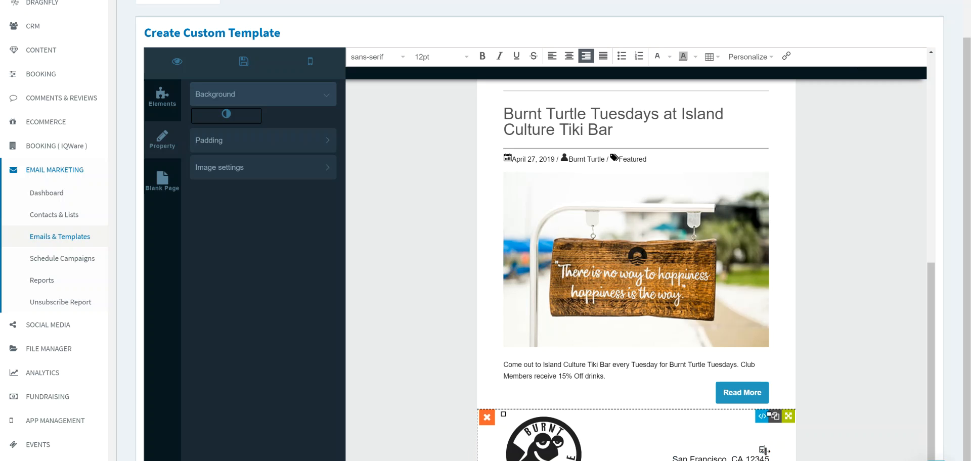
type("mail BuilderDemo,")
left_click(841, 416)
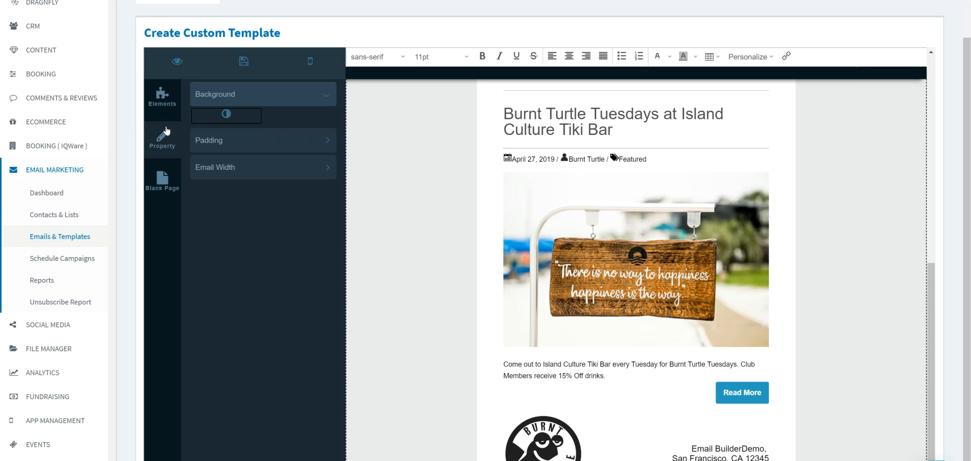
- Insert a Social Links 1 block between the blog post and the logo address footer
left_click(162, 106)
left_click(226, 202)
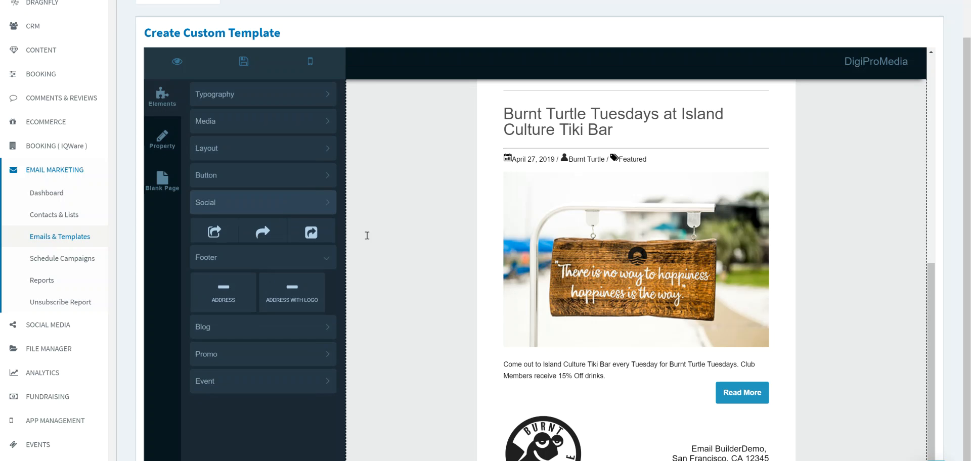
left_click_drag(225, 246, 511, 440)
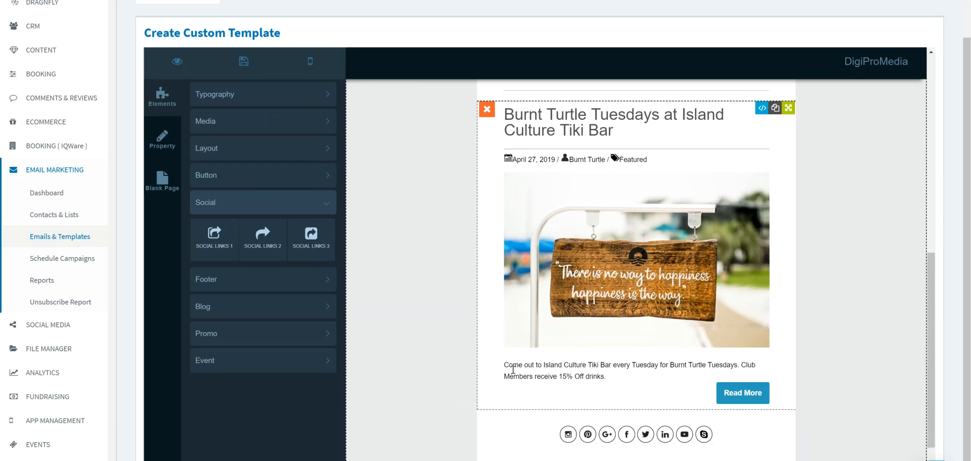
left_click(569, 433)
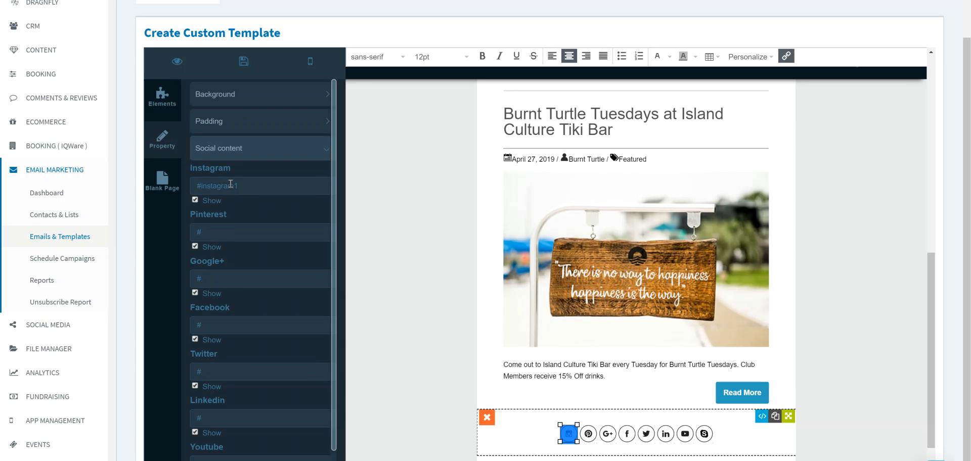
left_click(212, 324)
type("ww")
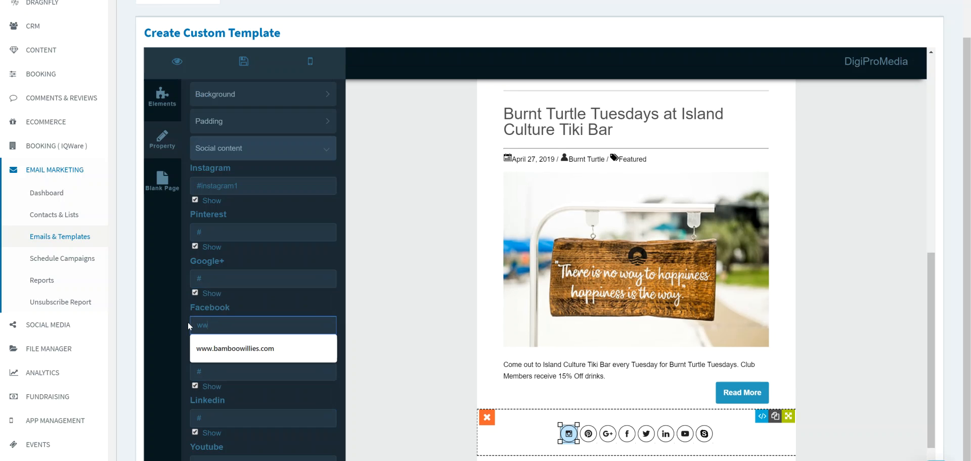
type("w.")
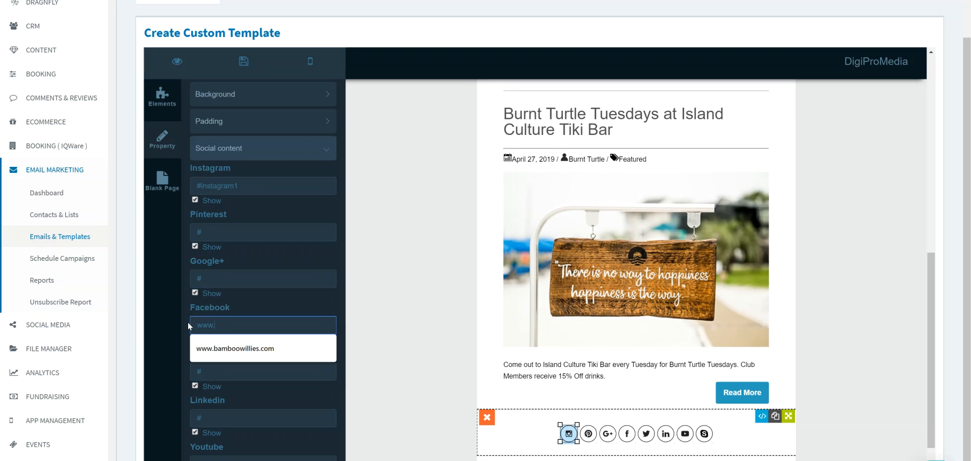
type("face")
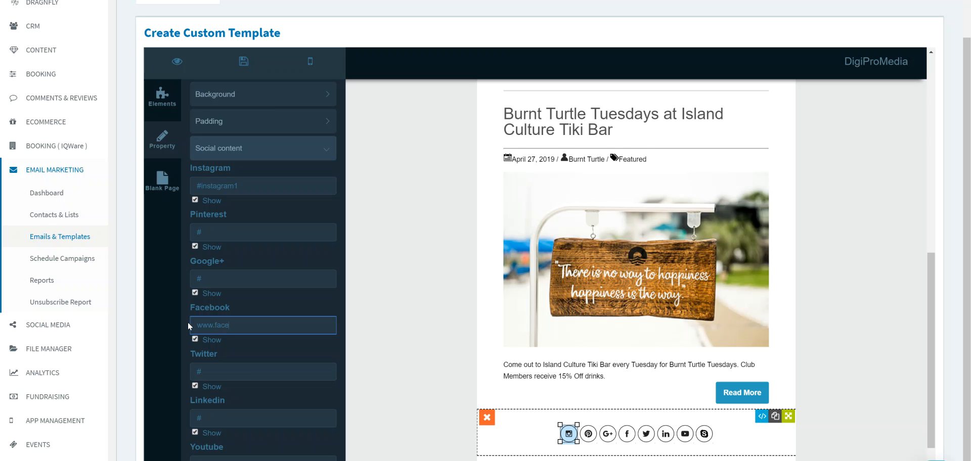
type("book.com/imaburntturtle")
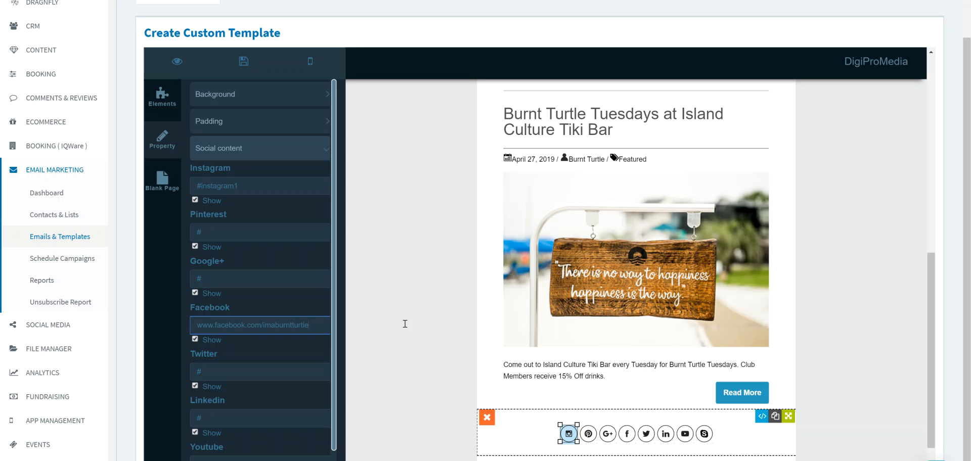
left_click(661, 370)
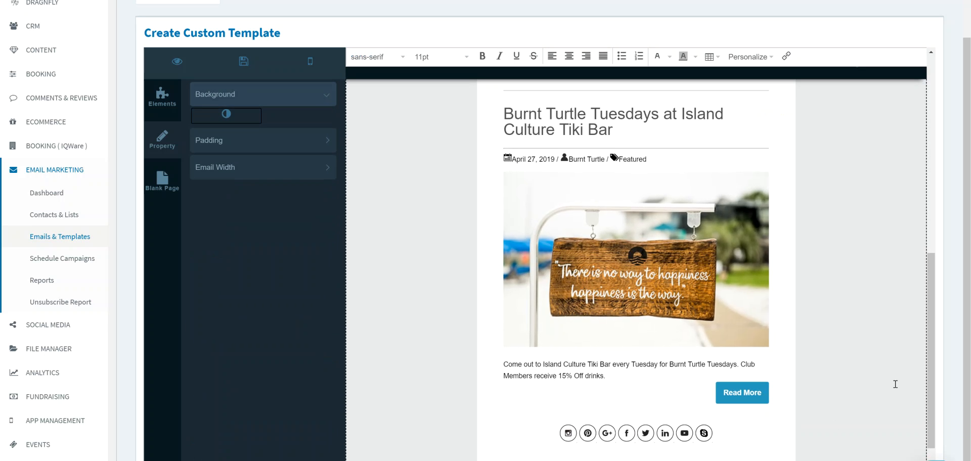
- Insert an Unsubscribe Link footer block between the social links and the logo address footer
left_click(162, 98)
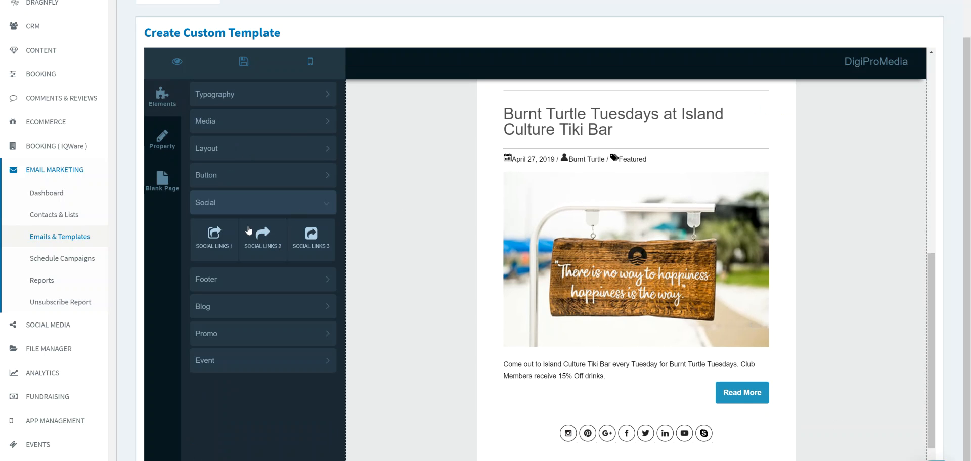
left_click(232, 282)
left_click_drag(227, 313, 408, 439)
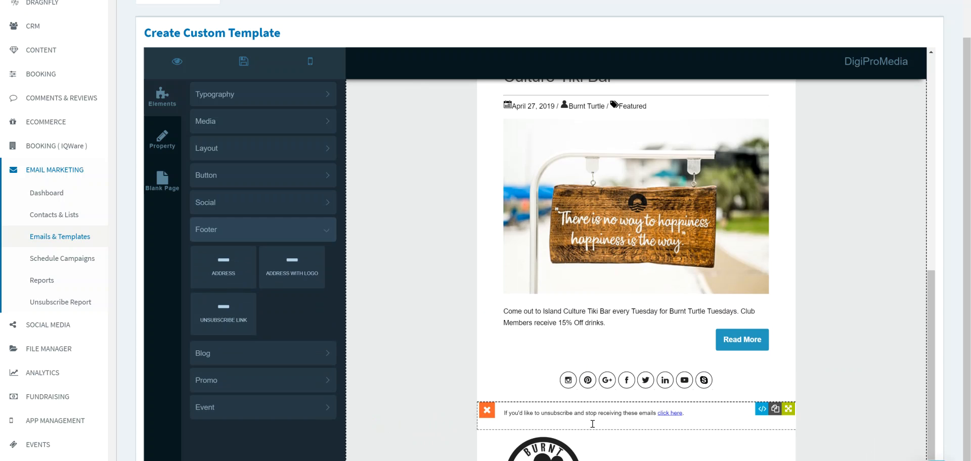
- Move the logo address footer above the social links, directly below the blog post
scroll(929, 356, "down", 1)
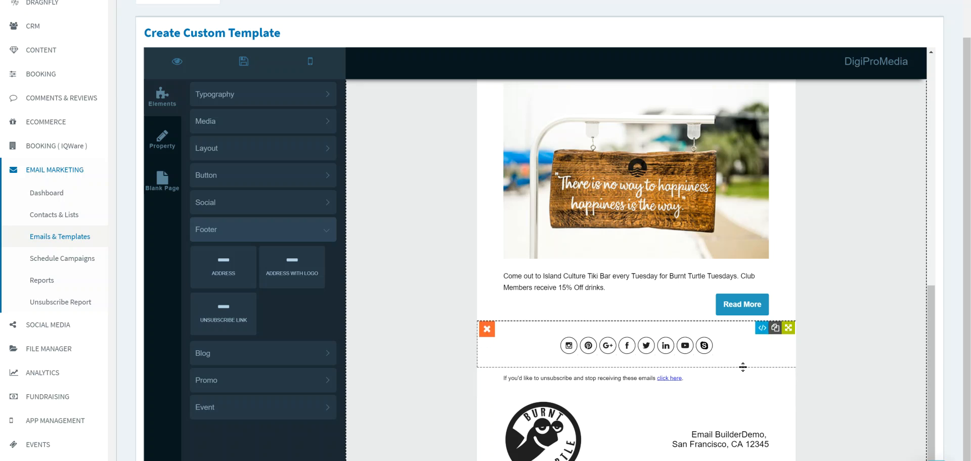
left_click_drag(788, 373, 724, 450)
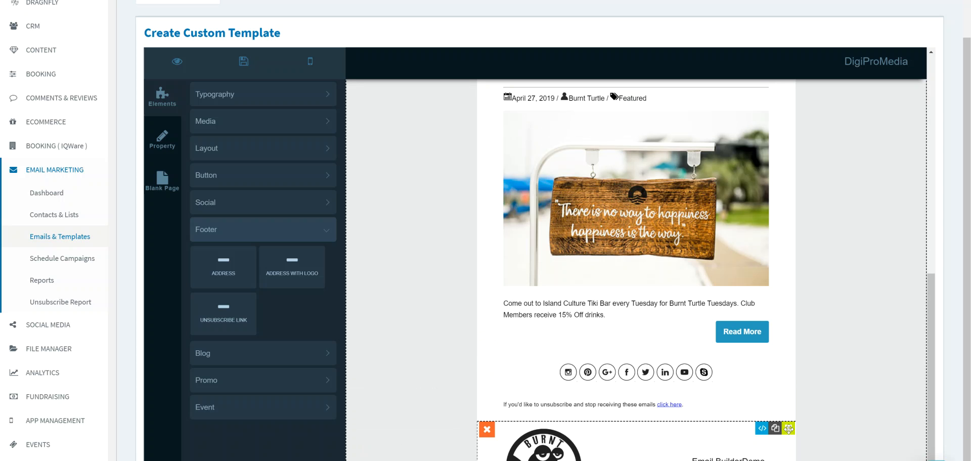
left_click_drag(789, 430, 861, 383)
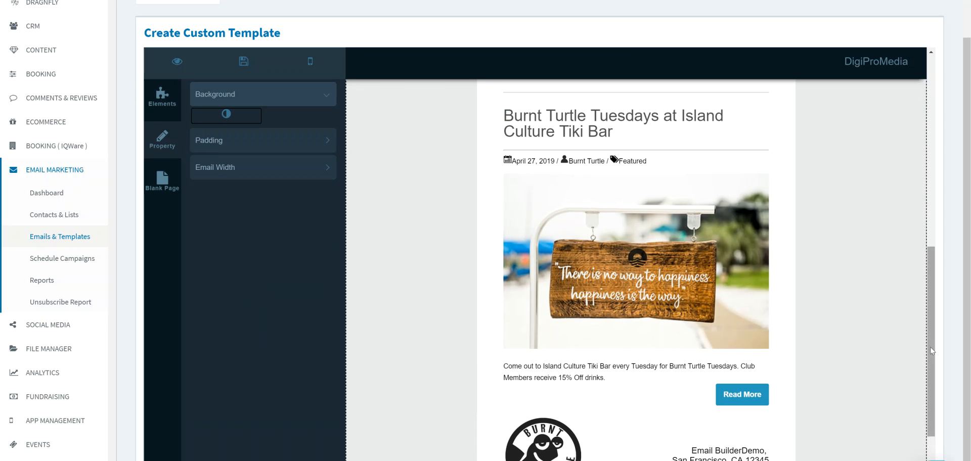
scroll(930, 338, "down", 2)
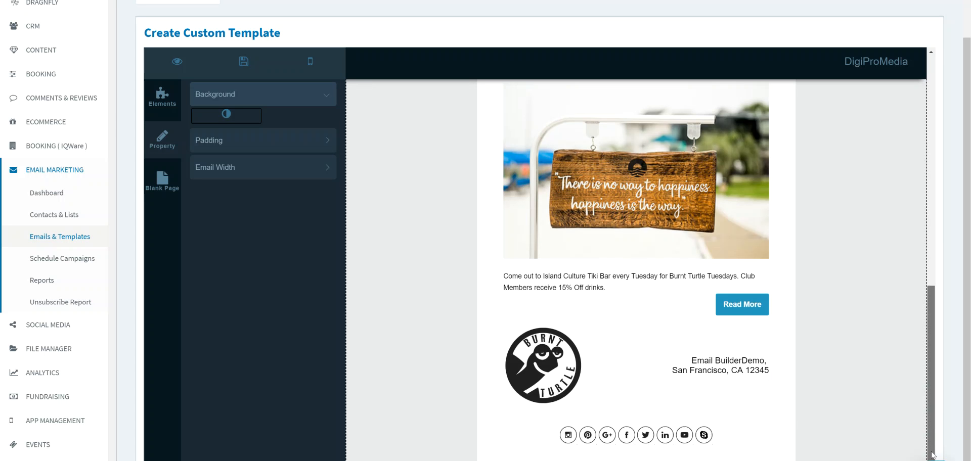
- Try a near-black background on the social links section, then set it to white (RGB 255, 255, 255)
left_click(509, 433)
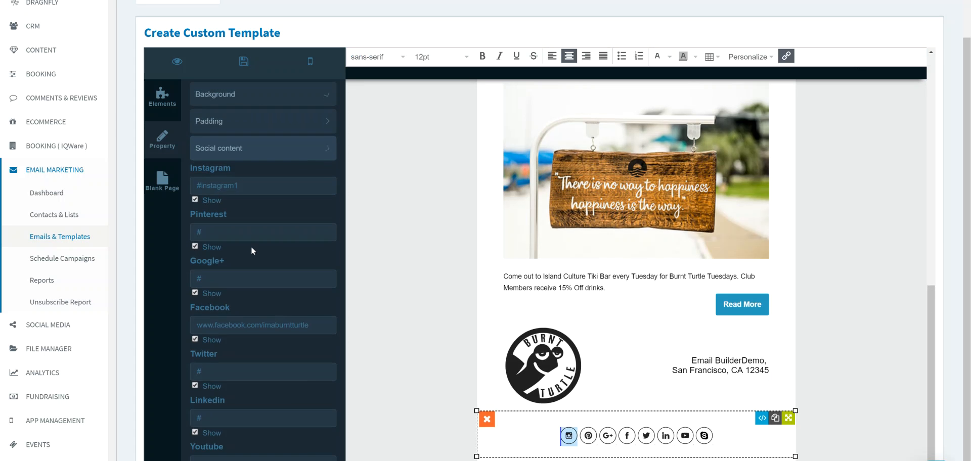
left_click(256, 97)
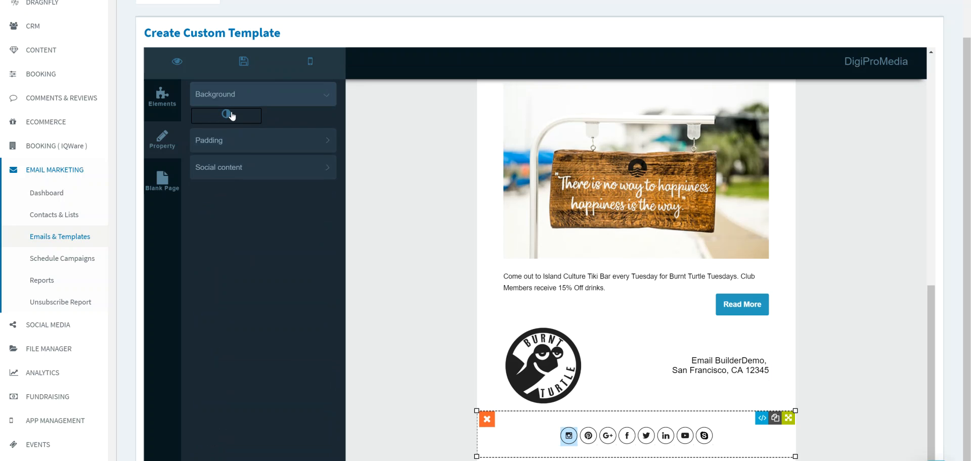
left_click(233, 116)
left_click(208, 208)
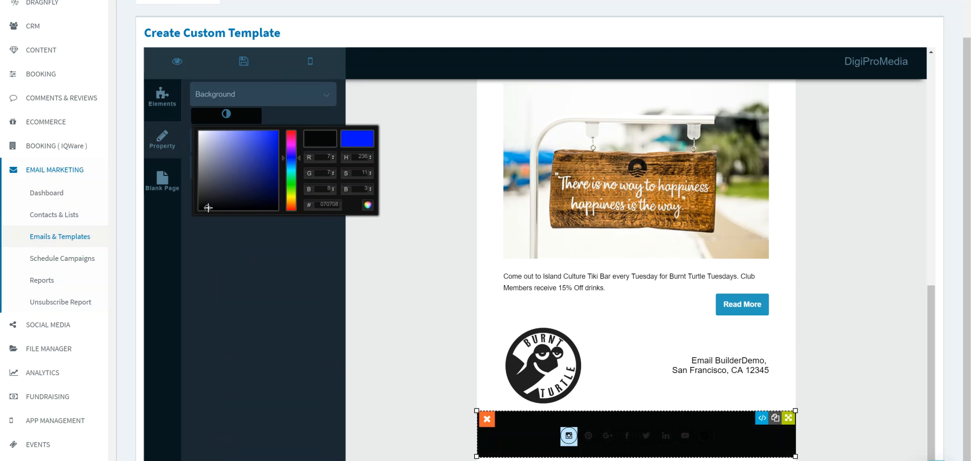
mouse_move(258, 148)
left_mouse_down()
mouse_move(264, 160)
mouse_move(194, 130)
left_mouse_up()
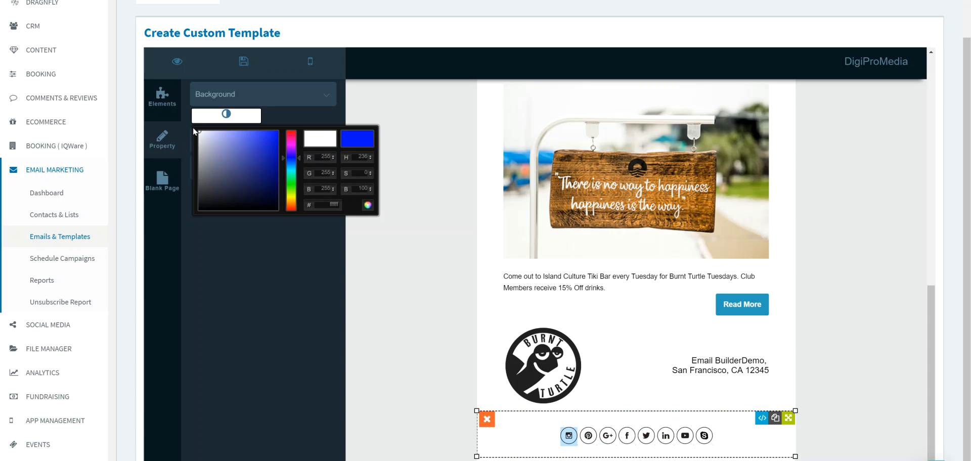
left_click(405, 249)
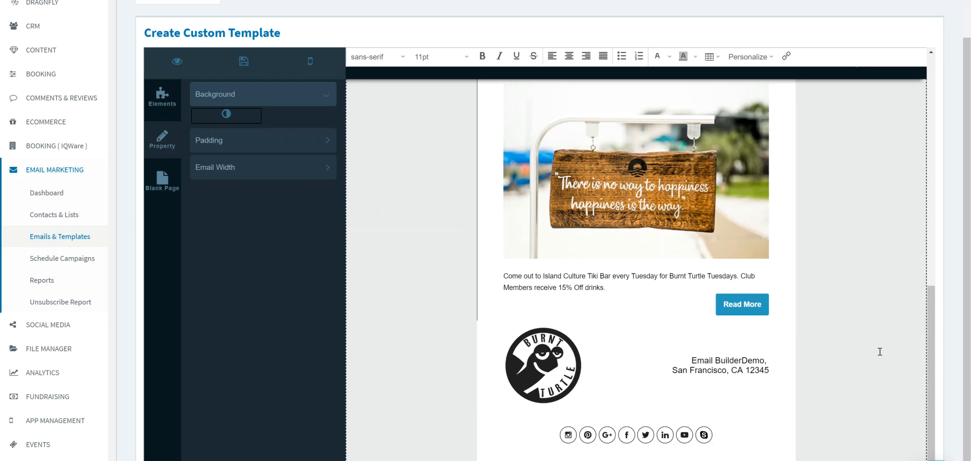
- Save the template under the name May Newsletter and close the save dialog
left_click_drag(933, 372, 929, 134)
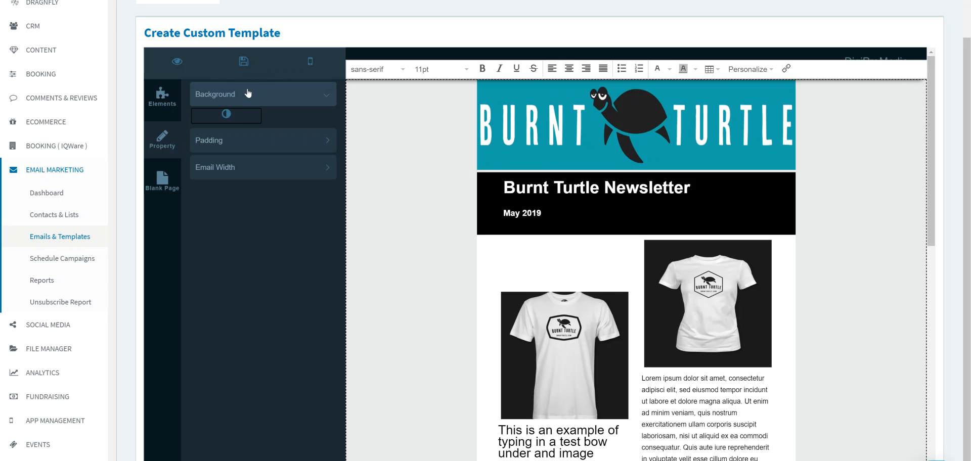
left_click(246, 68)
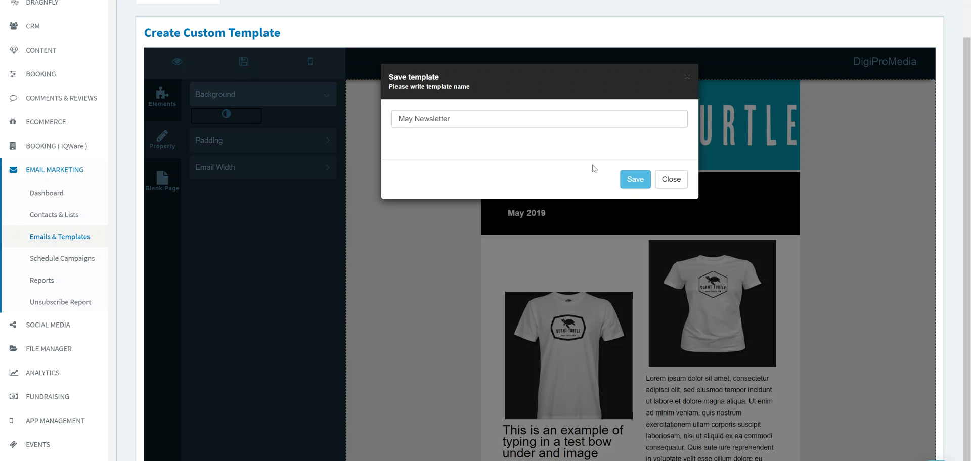
left_click(638, 182)
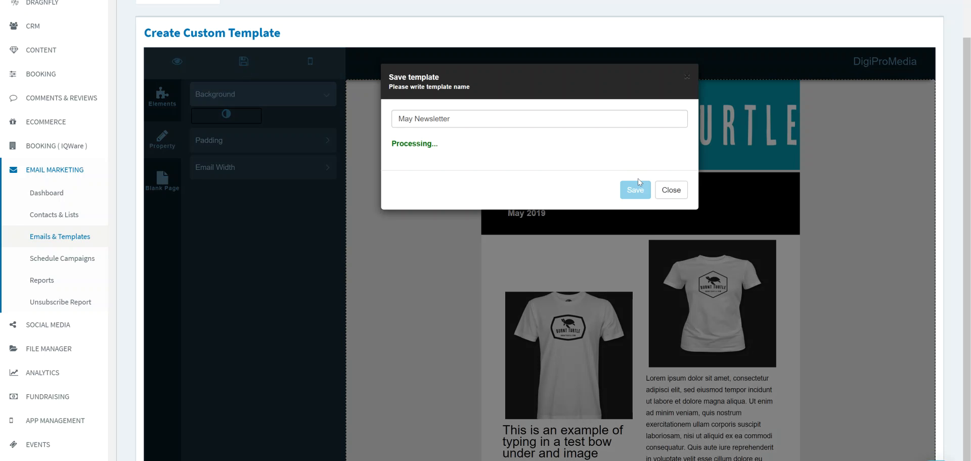
left_click(669, 191)
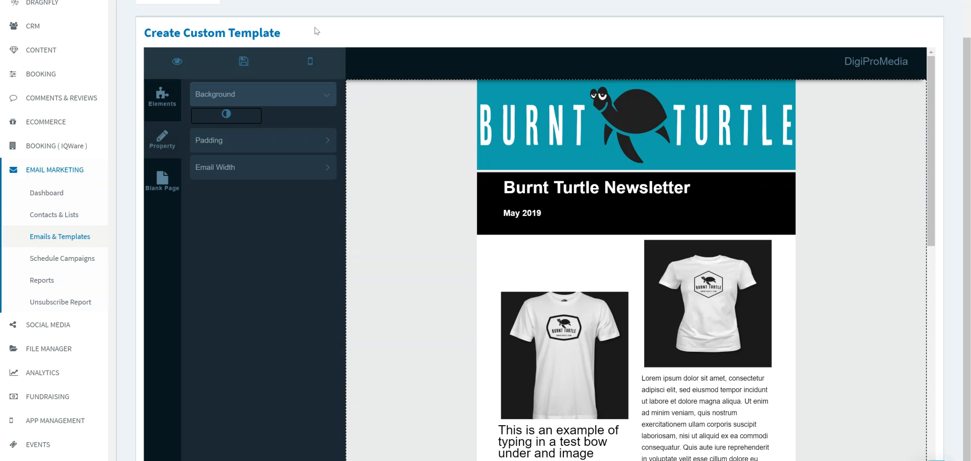
- Examine the newsletter in the mobile layout and return to the desktop layout
left_click(311, 63)
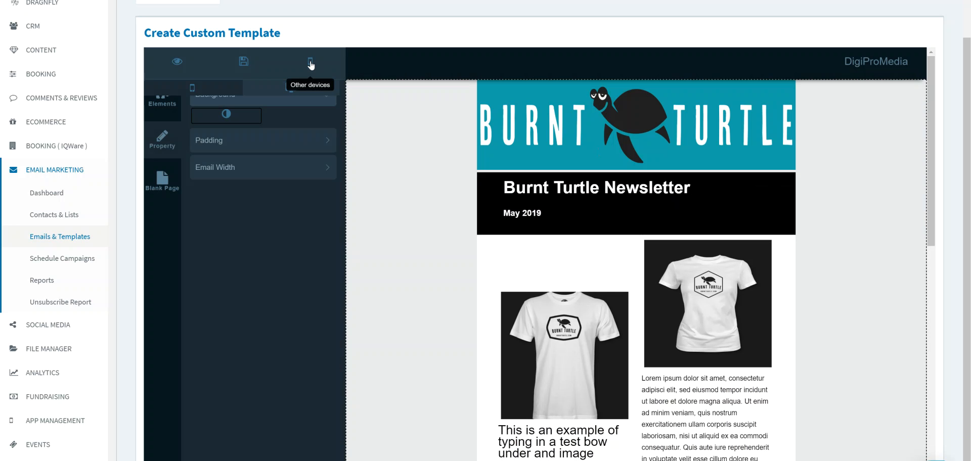
left_click(197, 94)
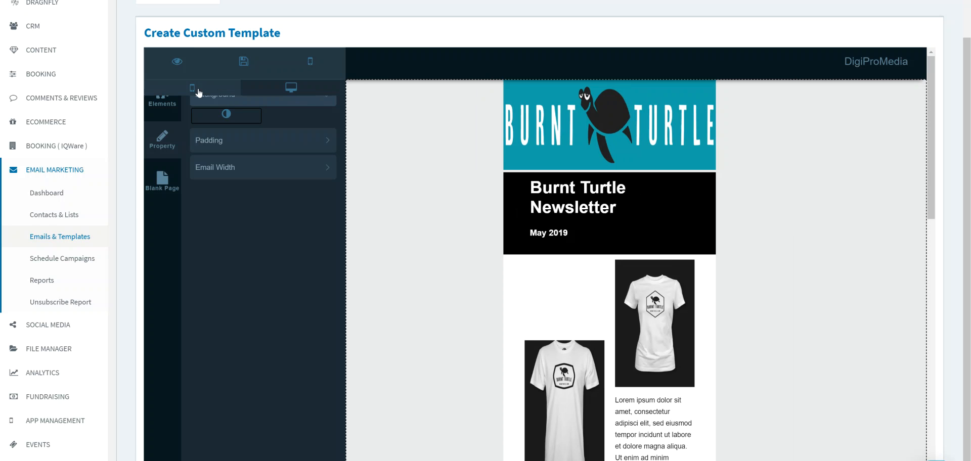
left_click(289, 95)
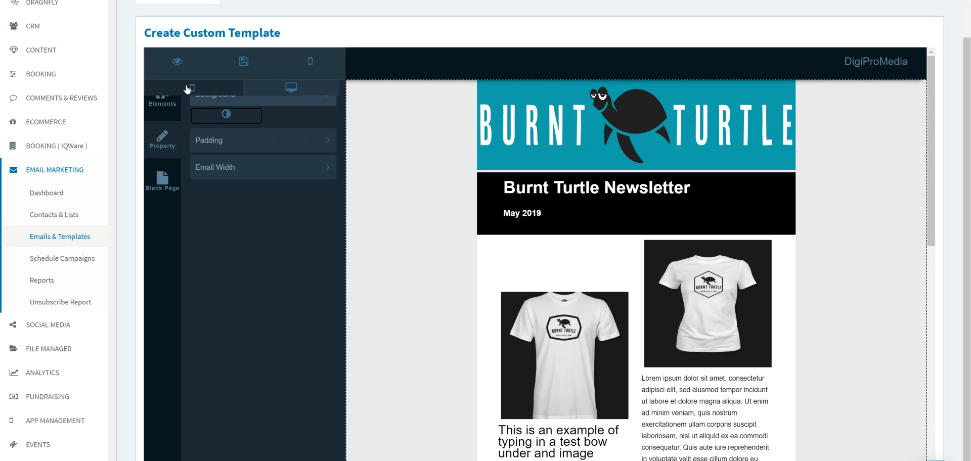
- Preview the newsletter, enter the recipient's email address, send a test email and close the preview
left_click(178, 63)
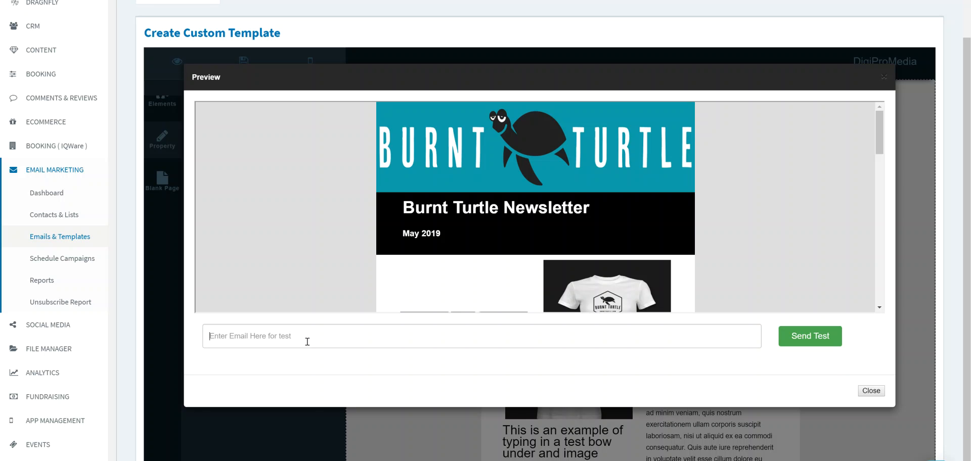
left_click(307, 342)
left_click(289, 381)
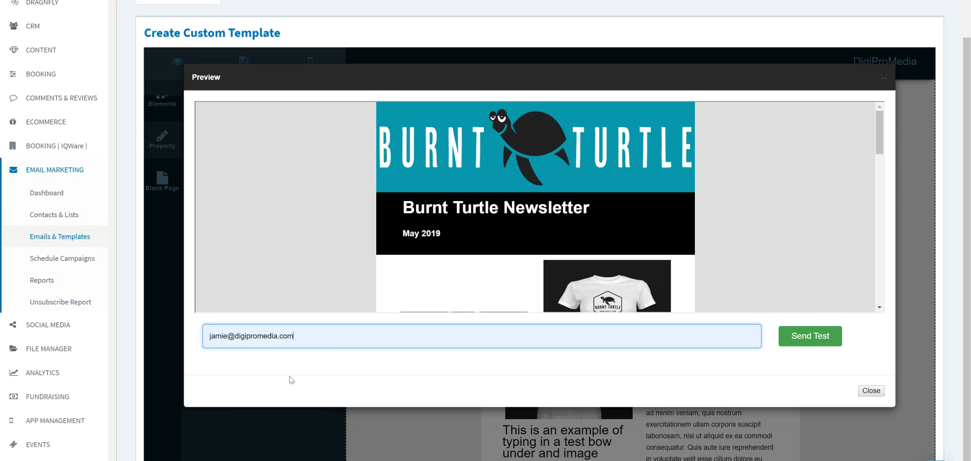
left_click(806, 342)
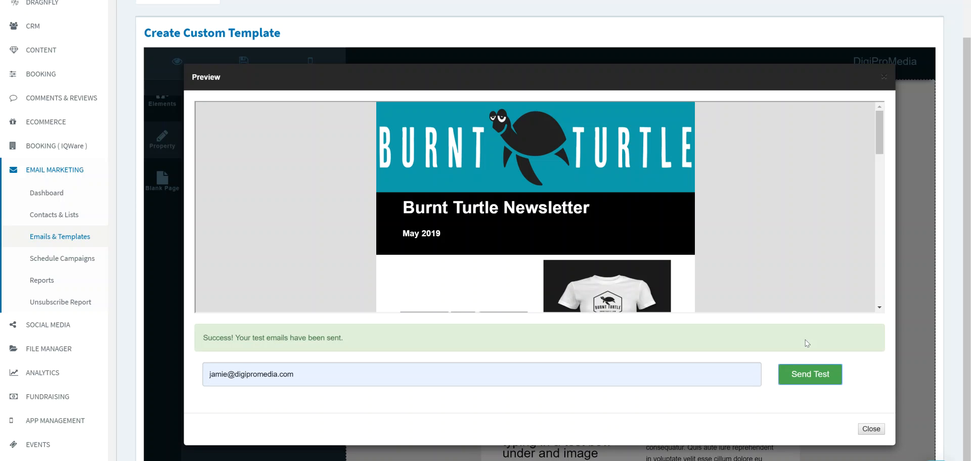
left_click(865, 430)
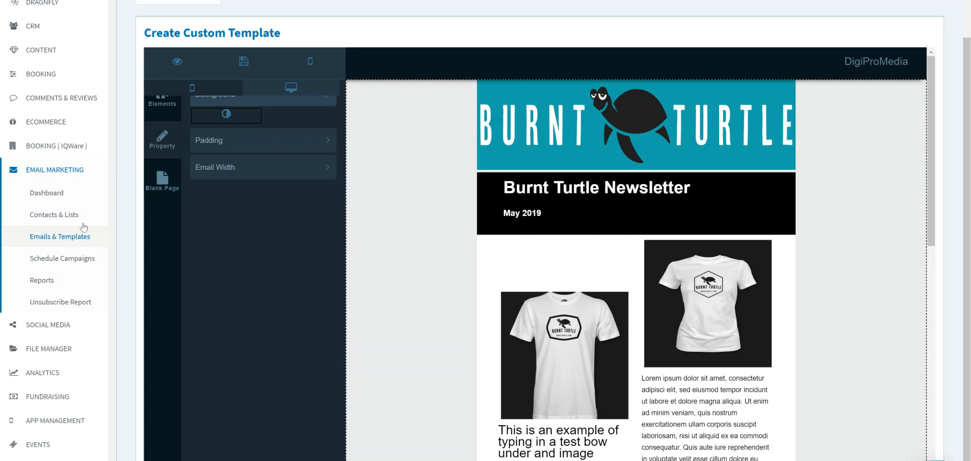
- Create a new contact list named test in Contacts & Lists
left_click(64, 221)
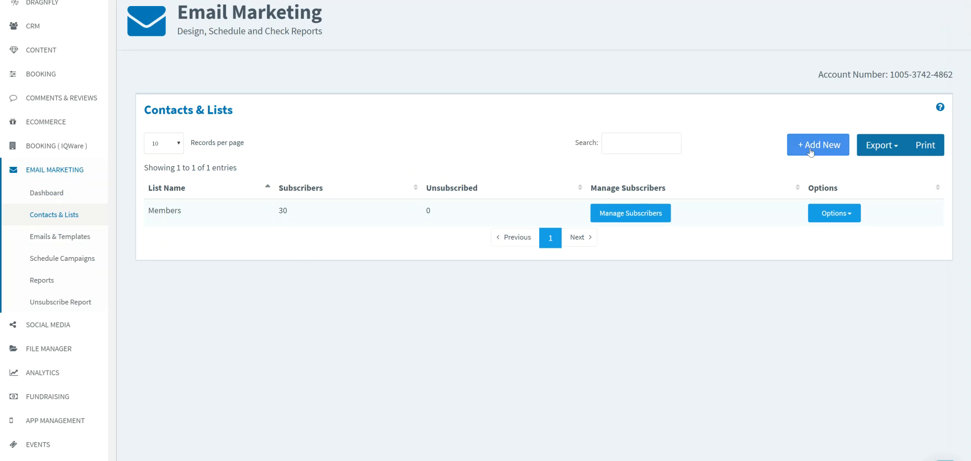
left_click(810, 149)
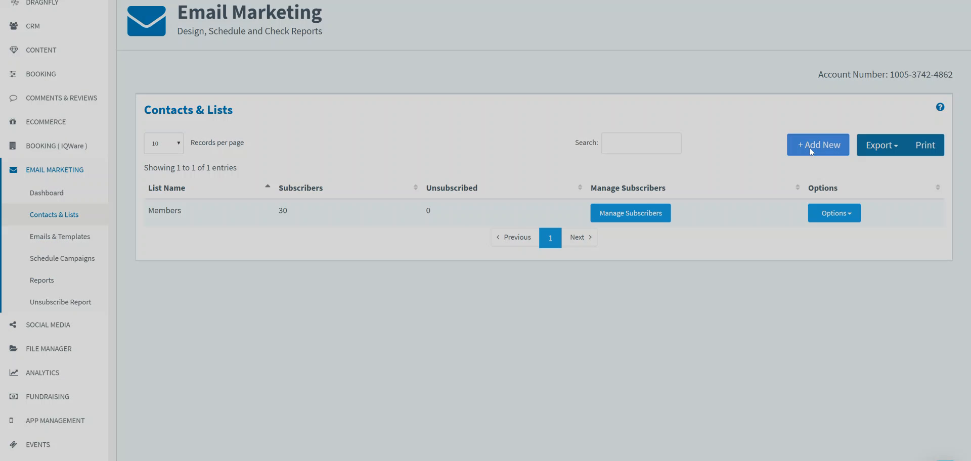
left_click(349, 29)
type("test")
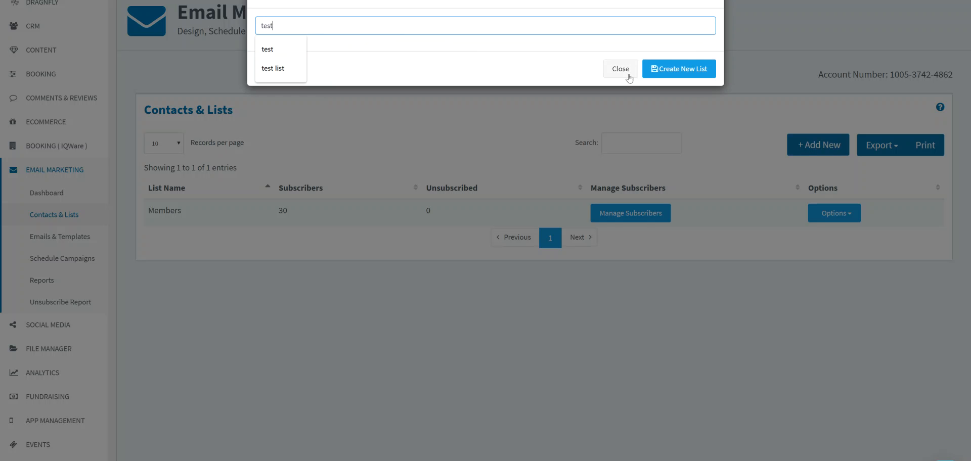
left_click(672, 70)
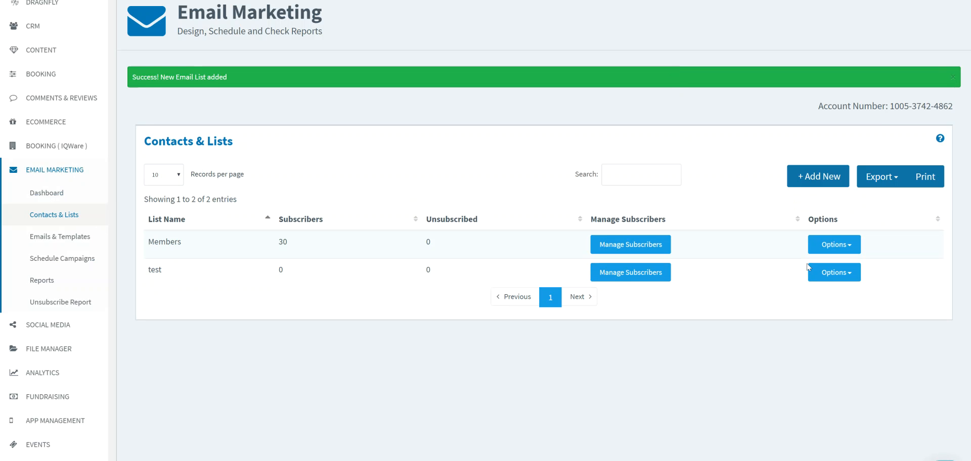
- Open the contact upload form for the test list and enter one contact's first name, last name and email address
left_click(827, 274)
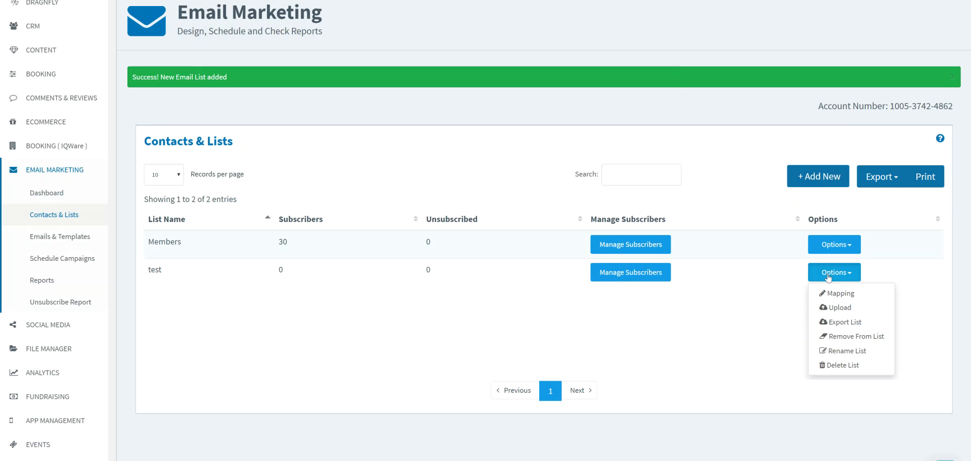
left_click(840, 308)
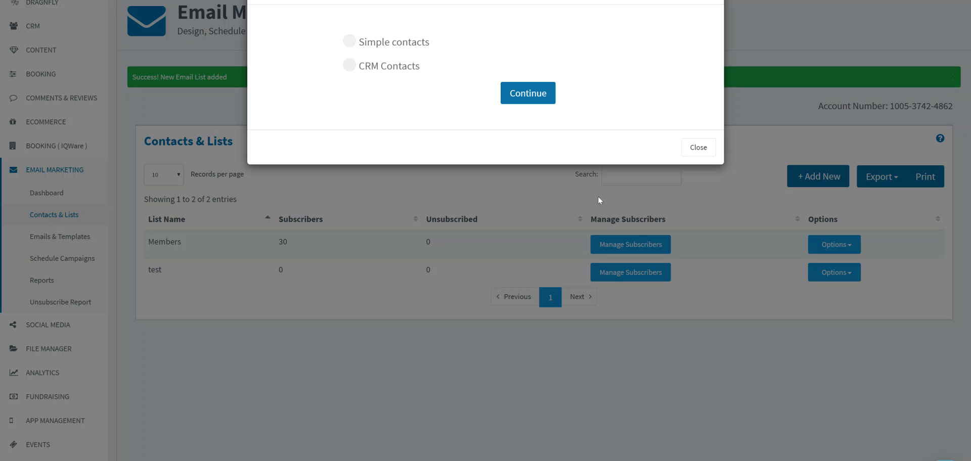
left_click(516, 100)
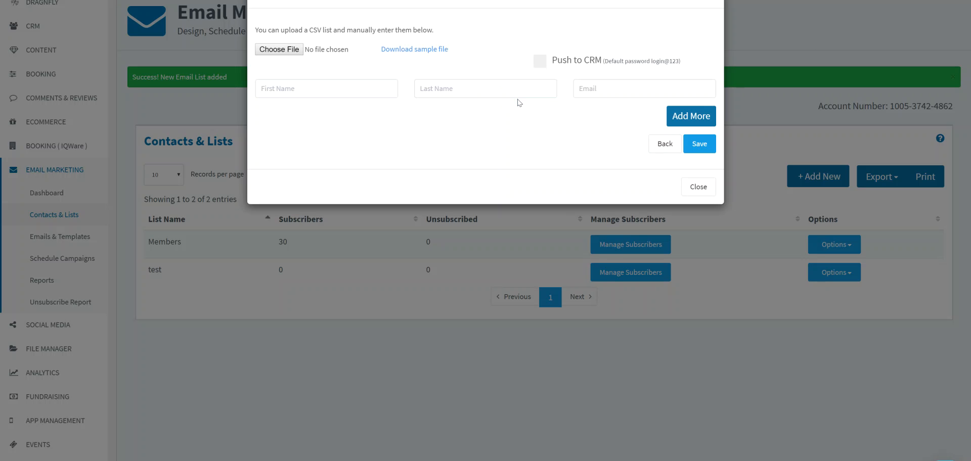
left_click(361, 92)
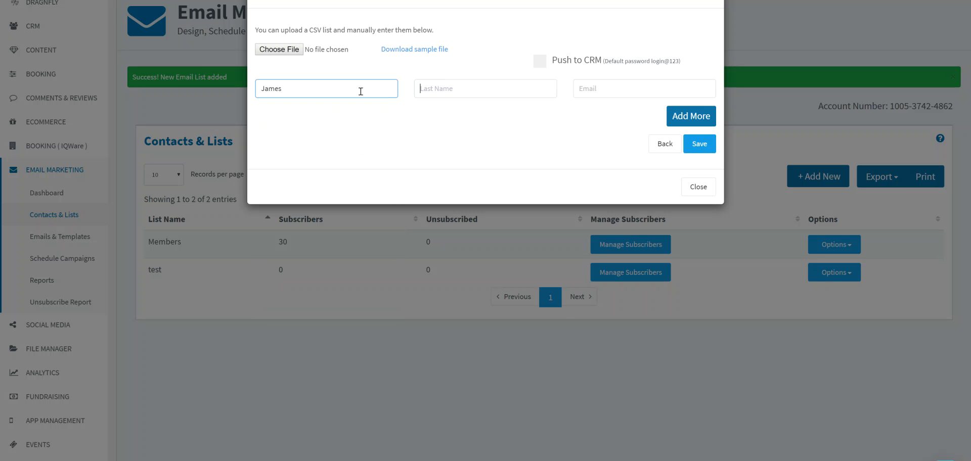
key("Tab")
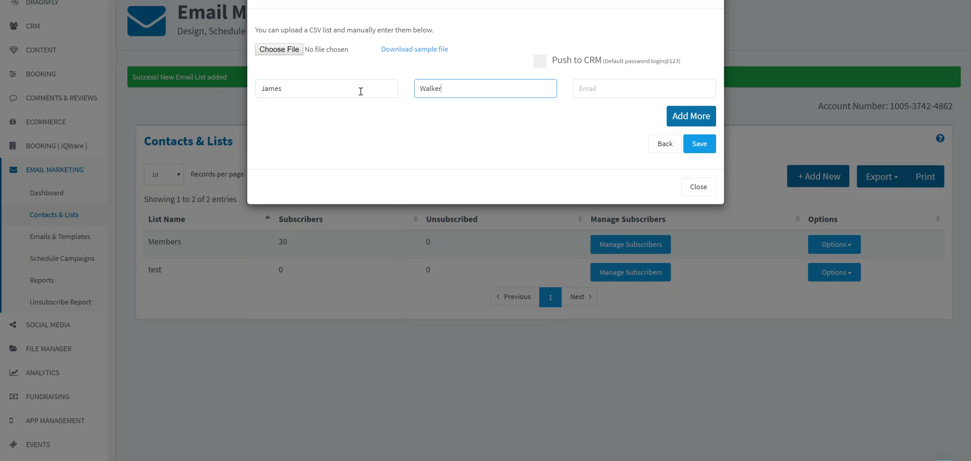
key("Tab")
type("jami")
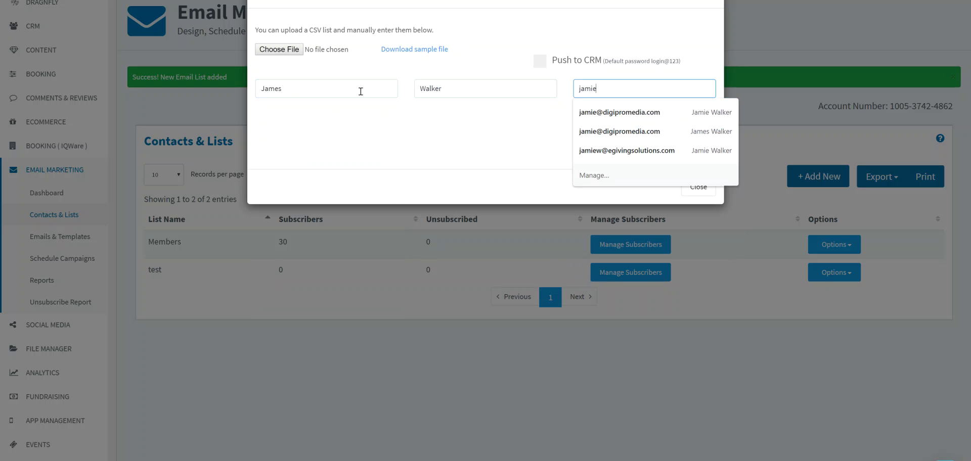
left_click(606, 112)
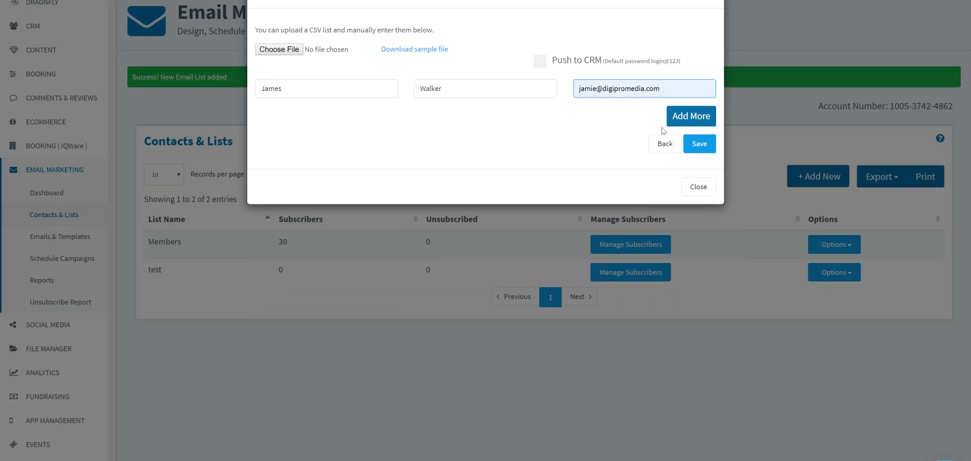
- Add another blank contact row, save the entered contact to the test list and close the upload form
left_click(692, 117)
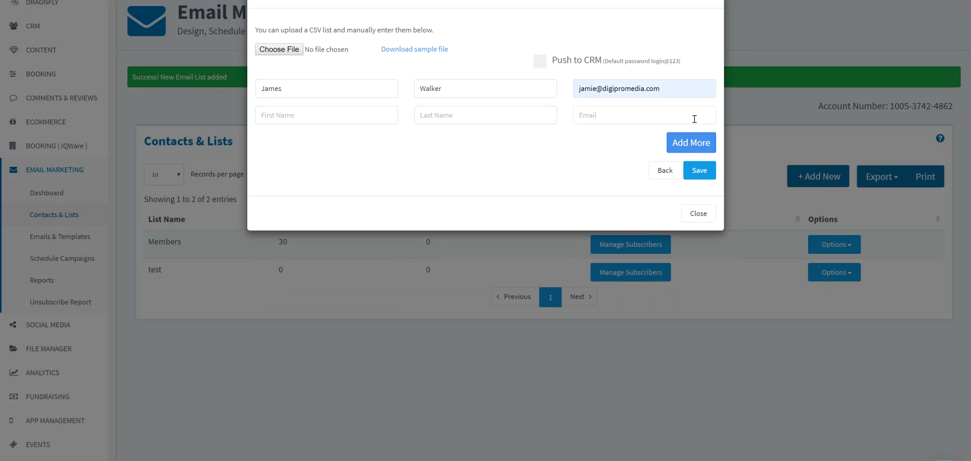
left_click(702, 175)
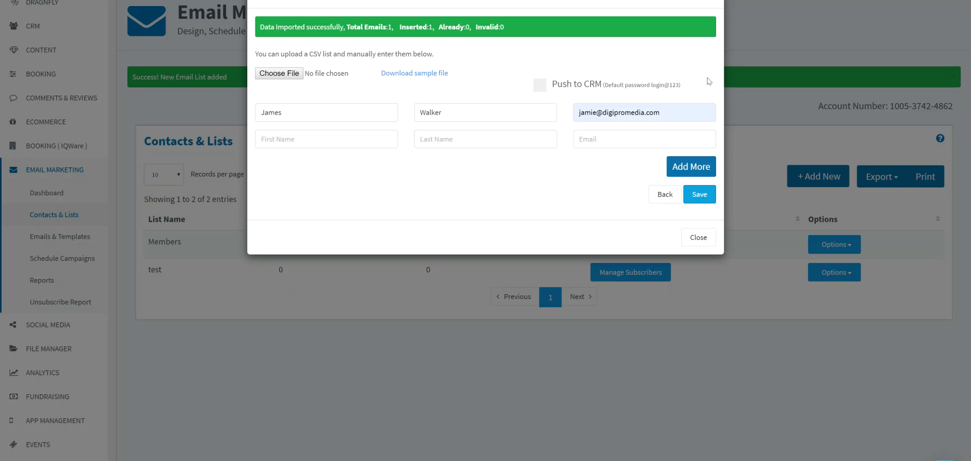
left_click(703, 237)
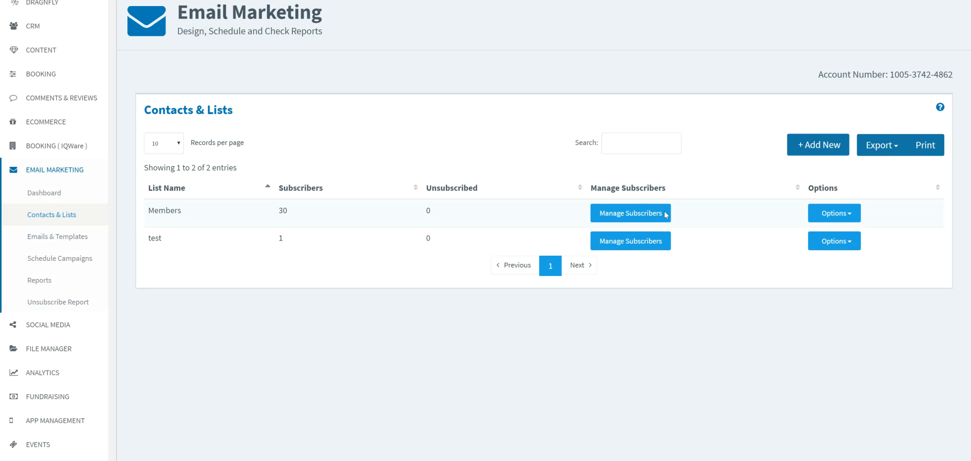
- Start a new scheduled campaign with the subject "Test- Email Builder" and May Newsletter as its message
left_click(62, 259)
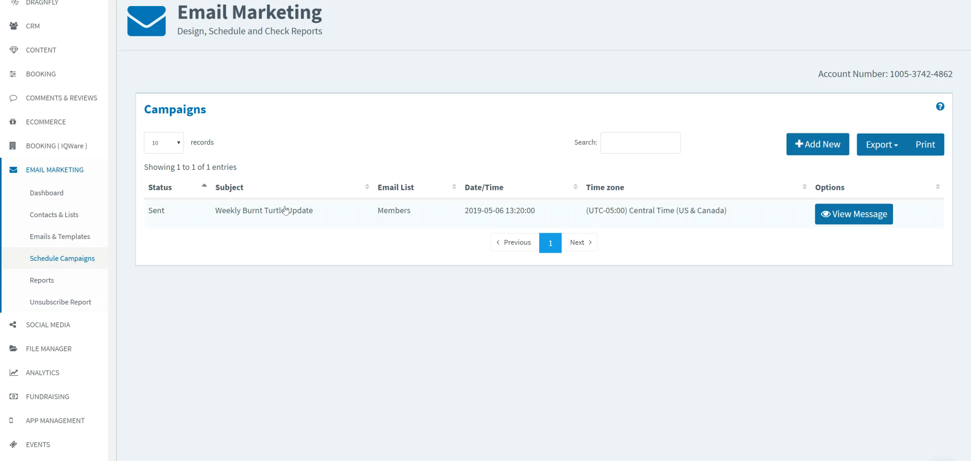
left_click(816, 145)
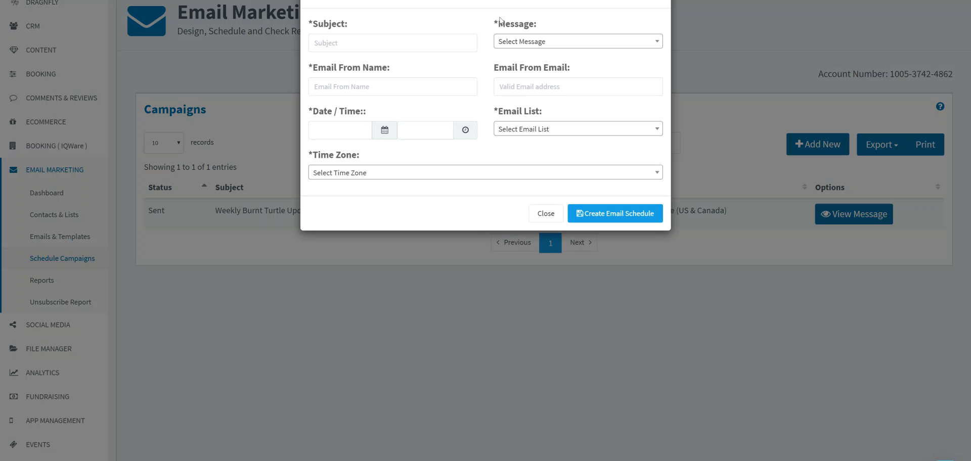
left_click(383, 42)
type("T")
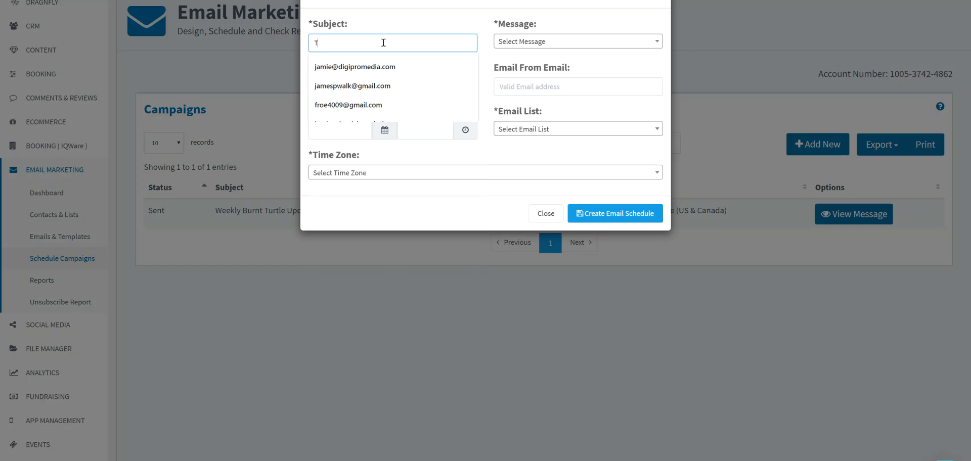
type("est-")
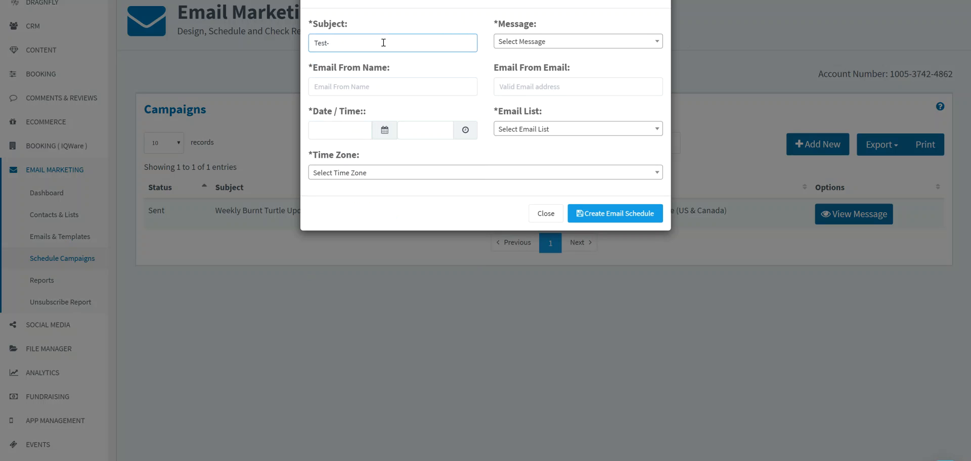
type(" Email Builder")
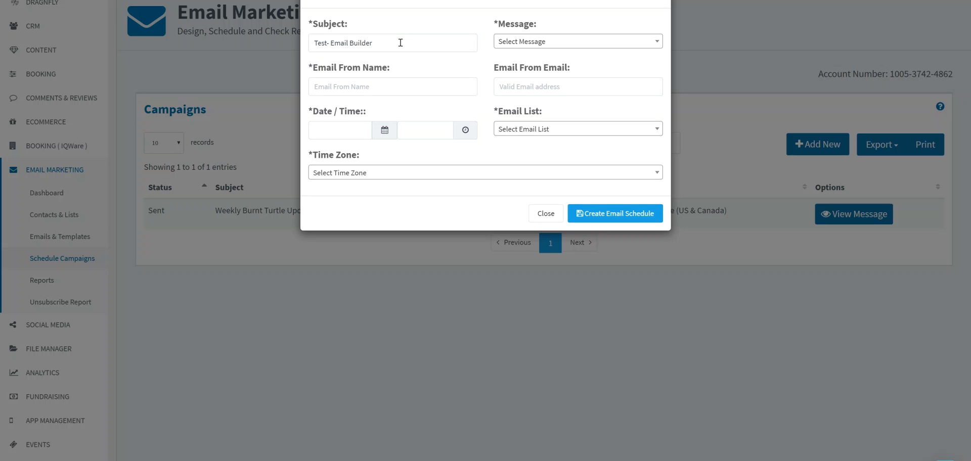
left_click(518, 43)
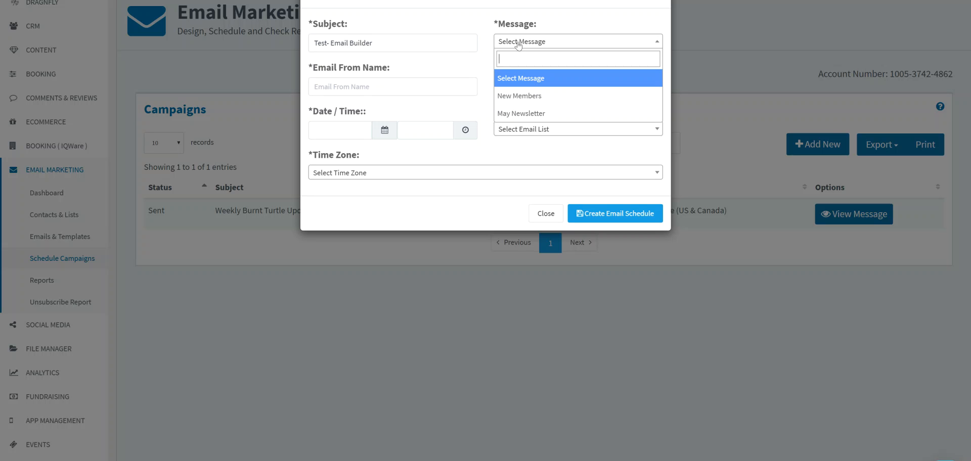
left_click(528, 113)
- Enter the sender's email address as both the campaign's Email From Name and its Email From Email
left_click(405, 90)
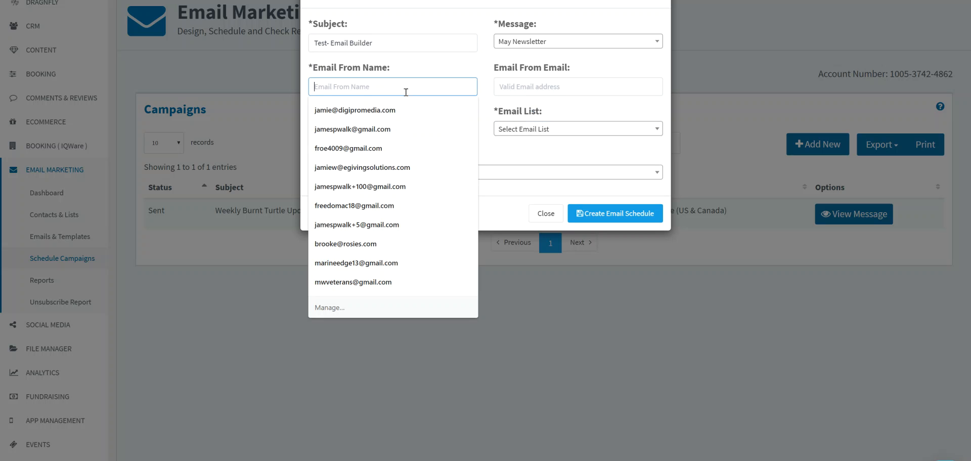
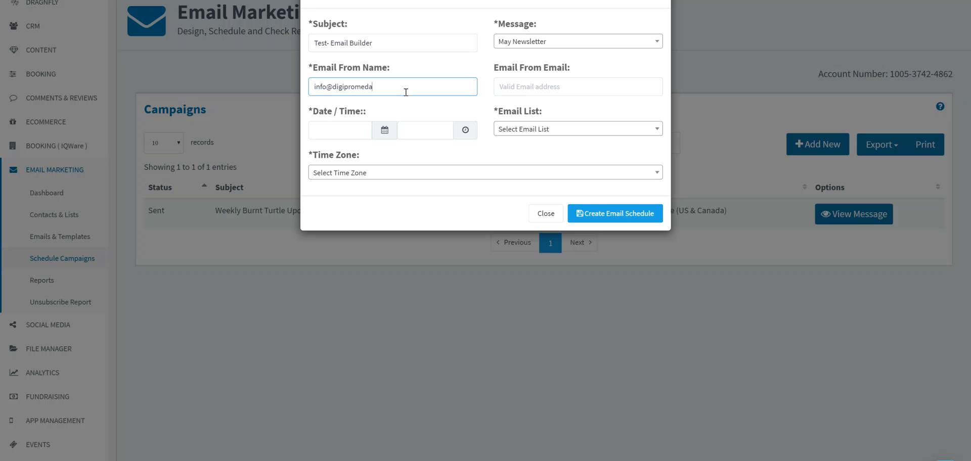
key("Tab")
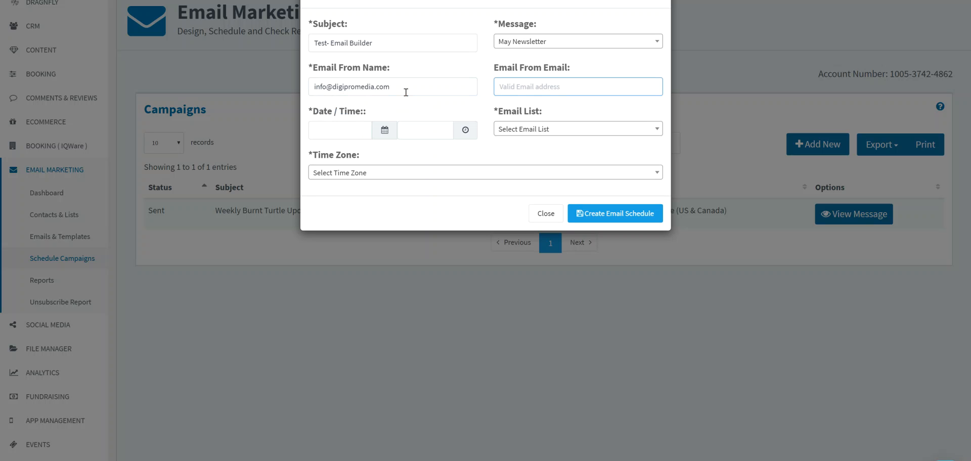
key("Tab")
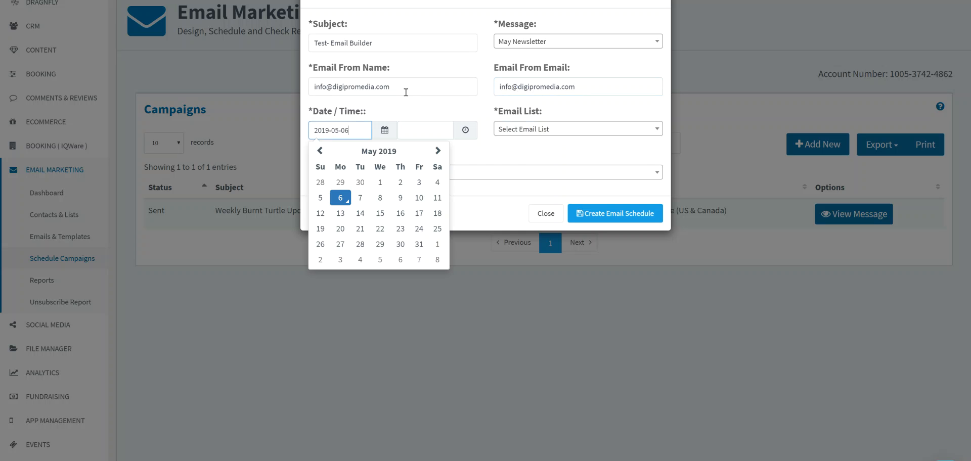
- Set the campaign's send date to 2019-05-06 and its time to 16:53
left_click(341, 197)
left_click(423, 132)
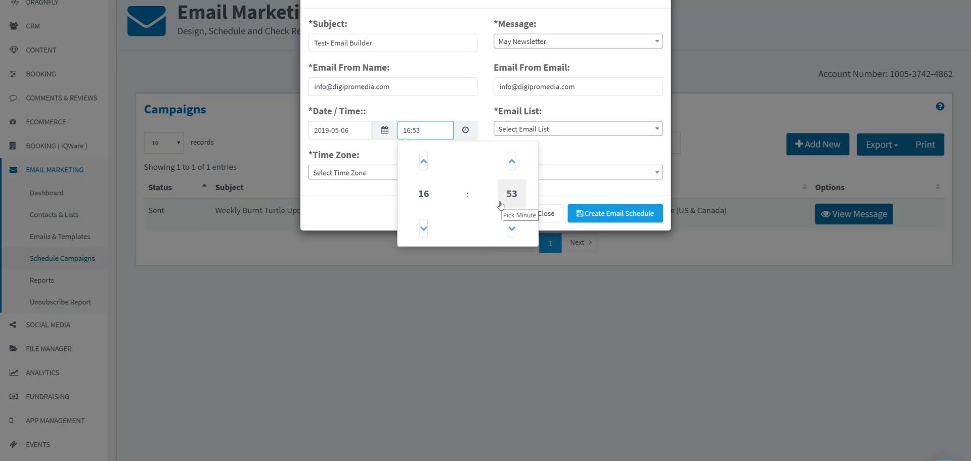
left_click(377, 212)
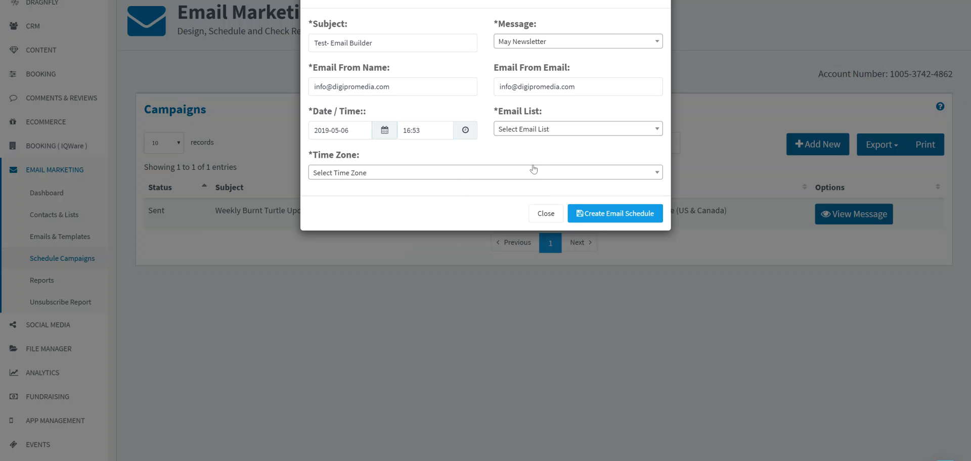
- Assign the test email list and the (UTC-05:00) Central Time (US & Canada) time zone, and create the email schedule
left_click(537, 133)
left_click(515, 203)
left_click(401, 175)
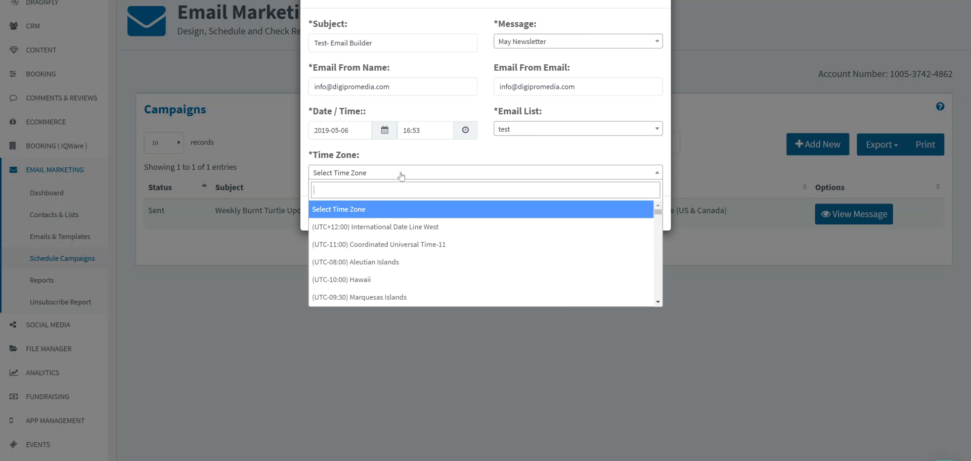
type("cent")
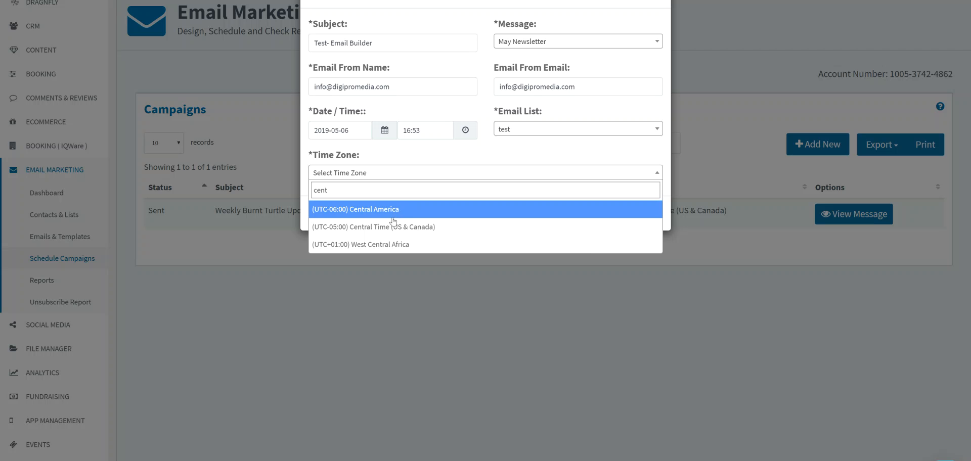
left_click(393, 227)
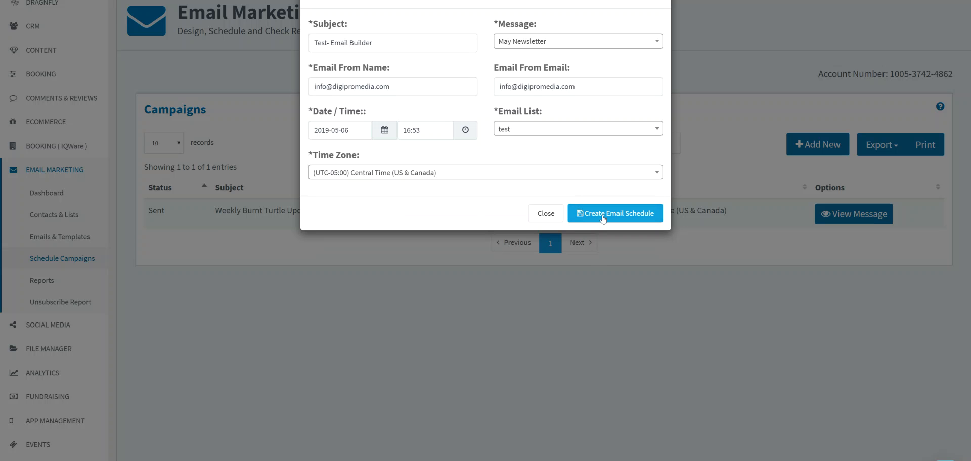
left_click(603, 215)
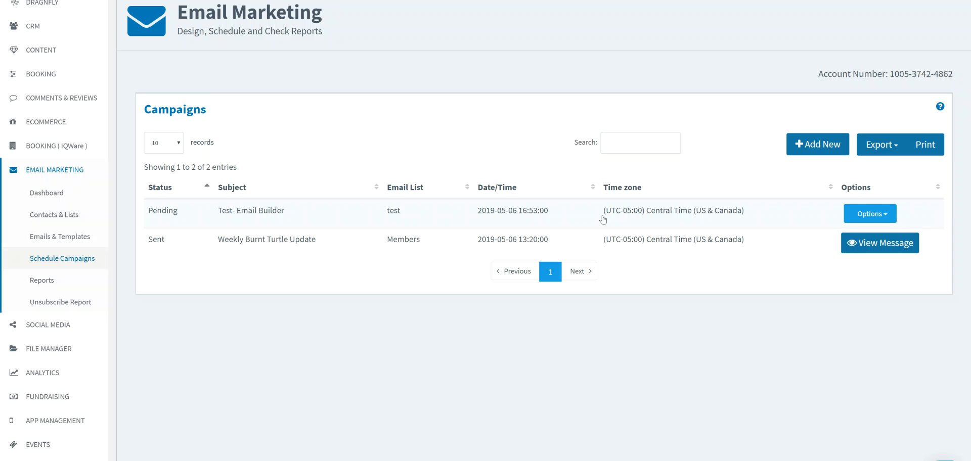
- Check the options available for the May Newsletter template in Emails & Templates and open the template library
left_click(76, 238)
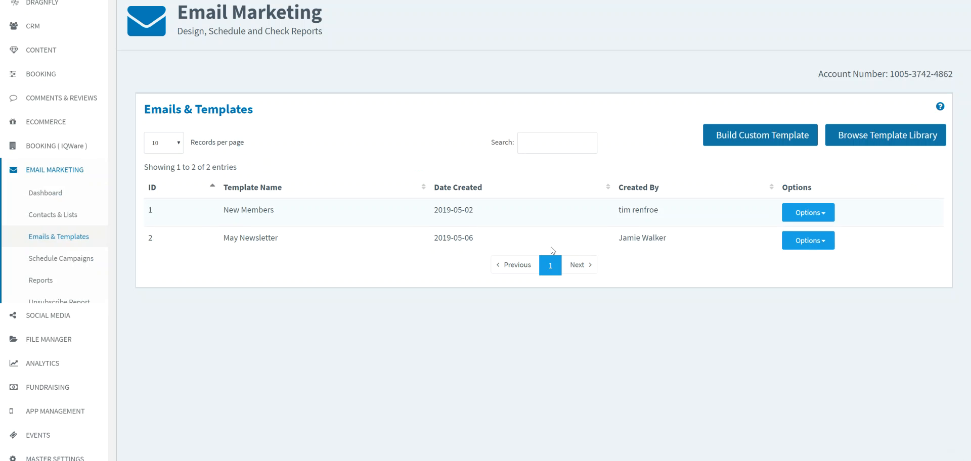
left_click(809, 248)
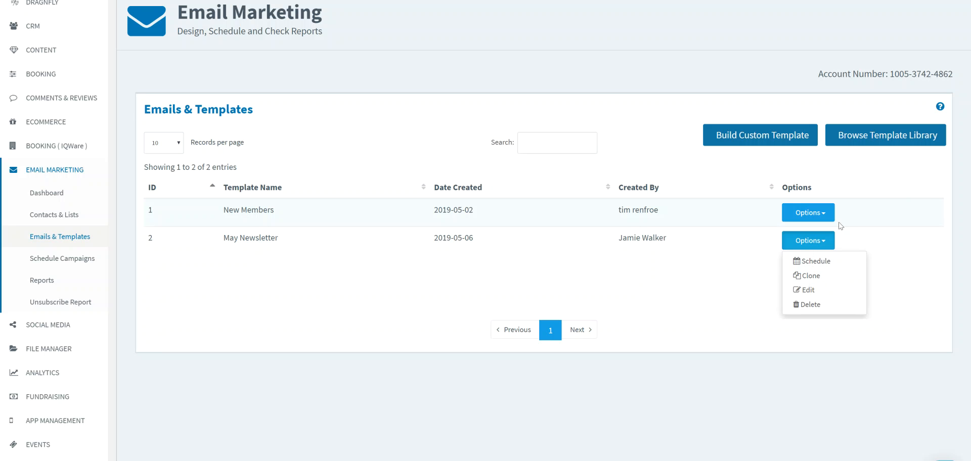
left_click(918, 199)
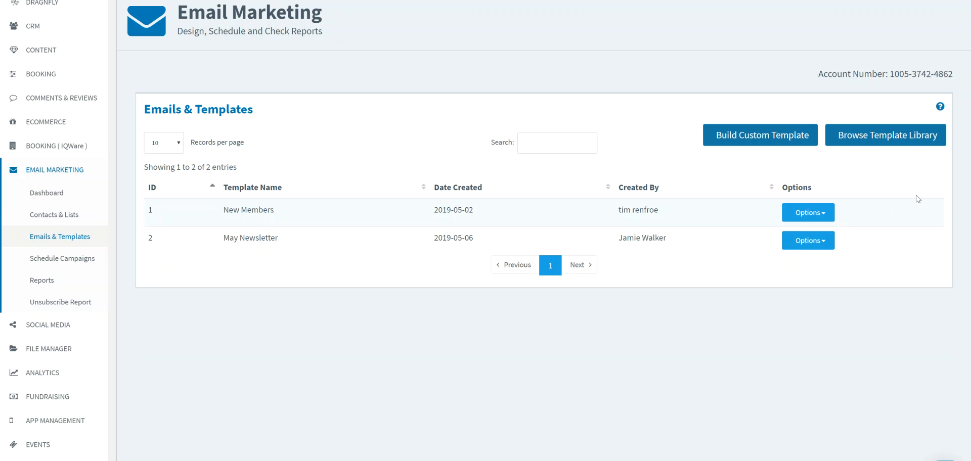
left_click(899, 135)
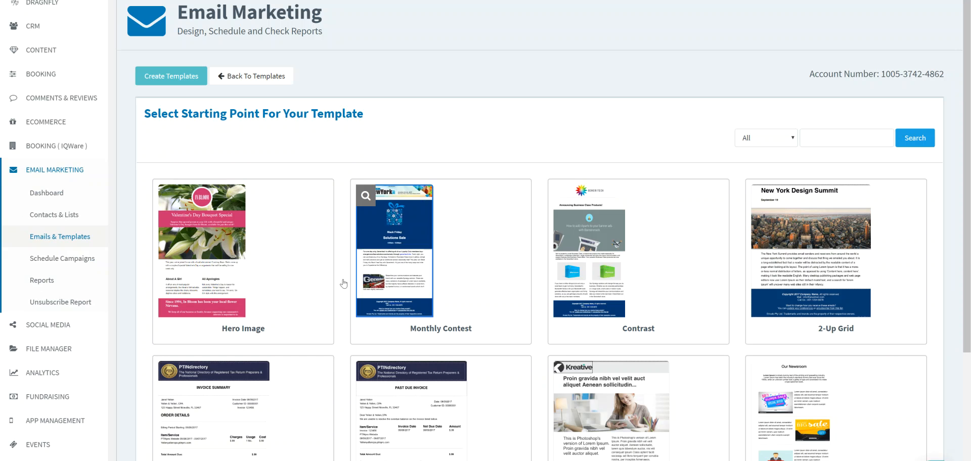